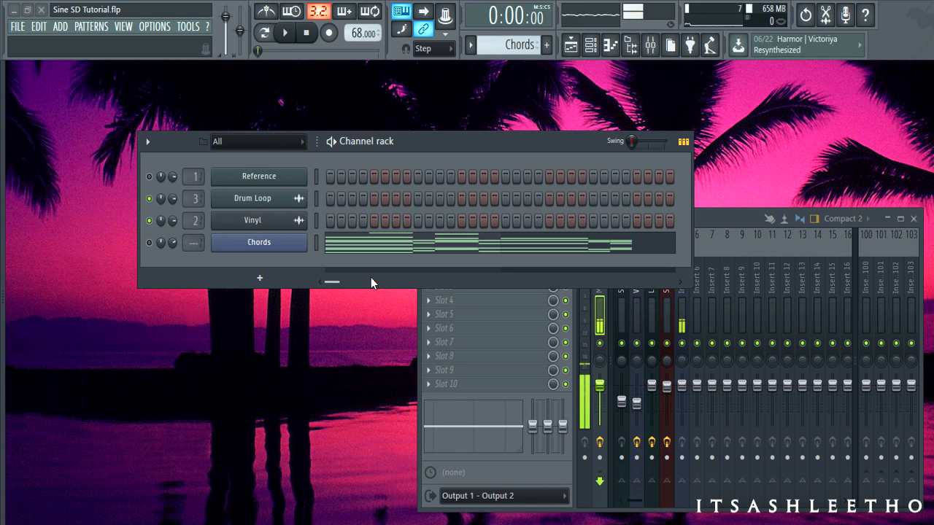
Show the playlist arrangement and shift the channel rack slightly lower over it.
click(571, 44)
drag(303, 109, 322, 110)
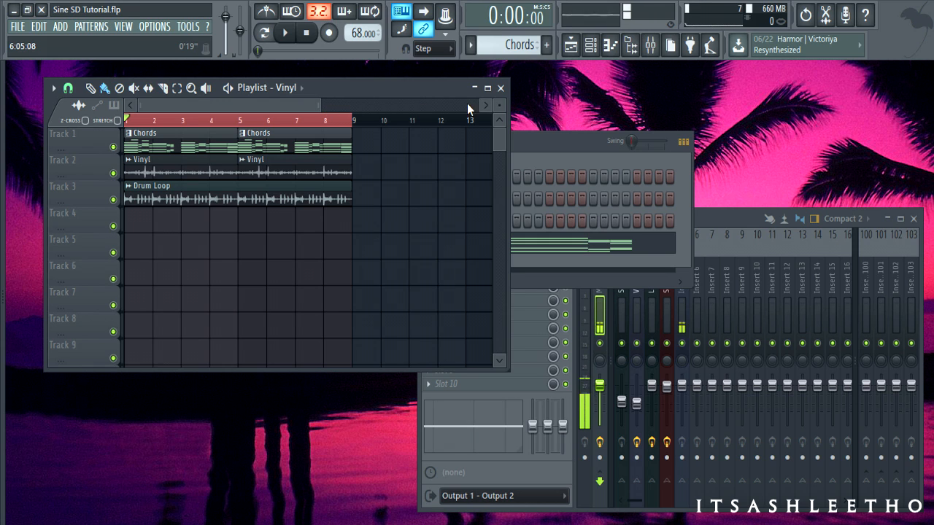
click(567, 146)
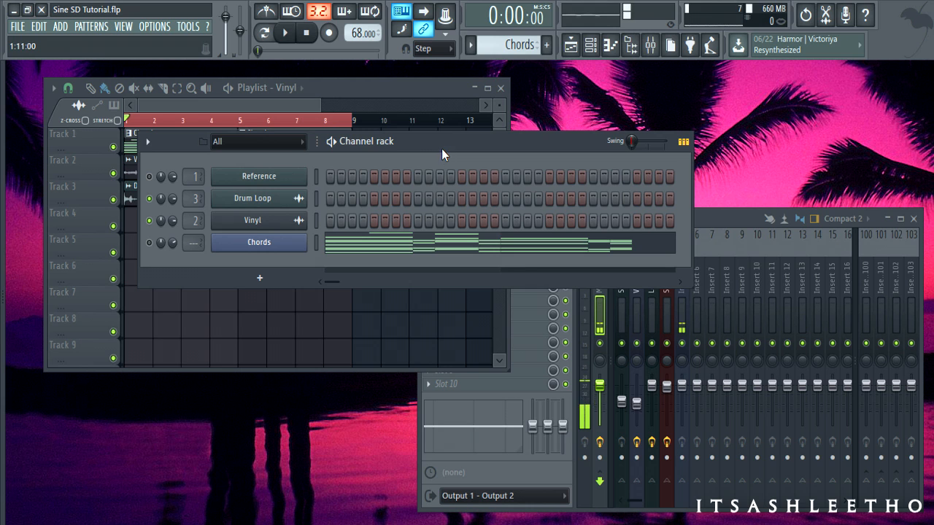
drag(441, 149, 443, 162)
Unmute the Chords channel and play its notes from the piano roll in pattern mode, closing the piano roll at the end.
click(267, 35)
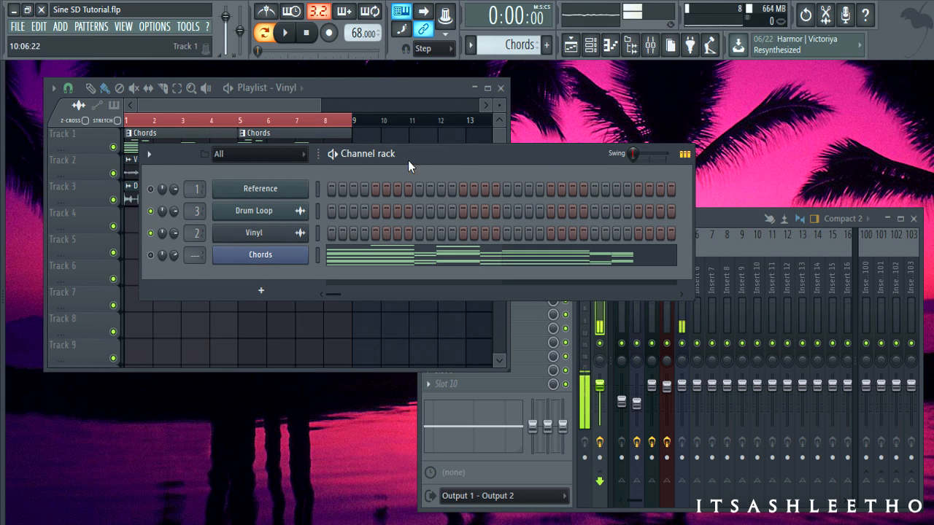
click(151, 255)
click(379, 258)
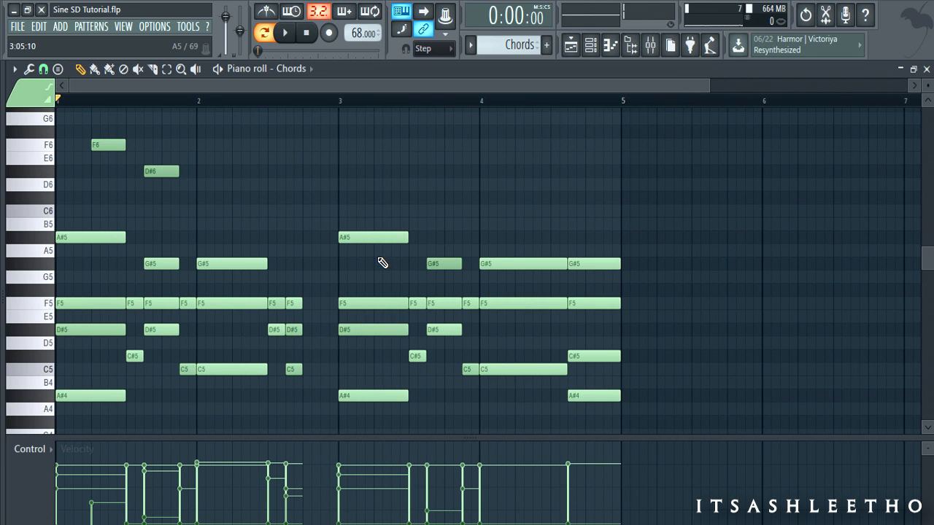
click(285, 32)
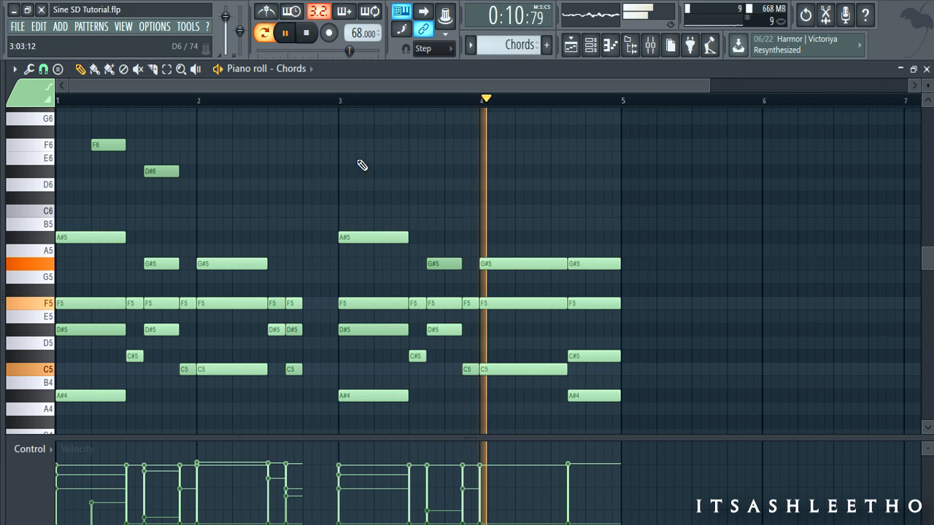
click(309, 34)
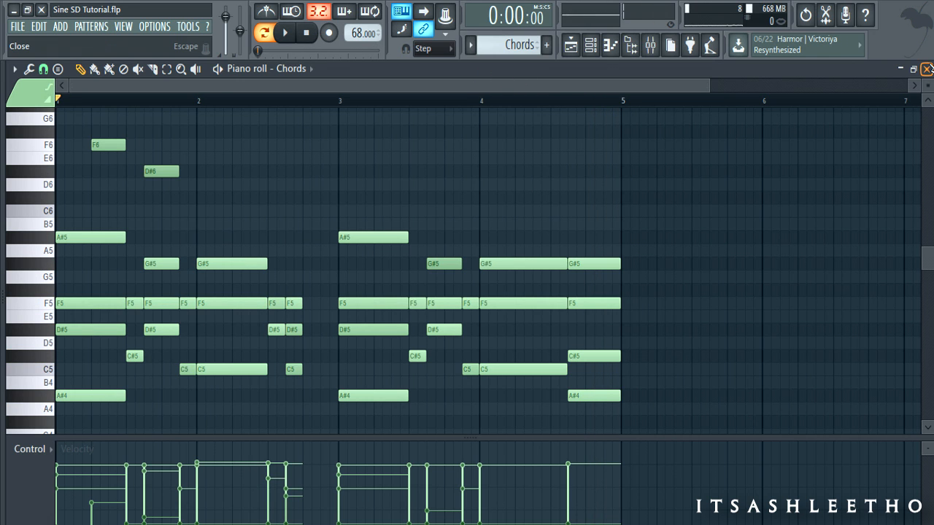
click(927, 69)
Play the playlist arrangement in song mode, mute Track 1 with the Chords clips, and stop playback.
click(416, 86)
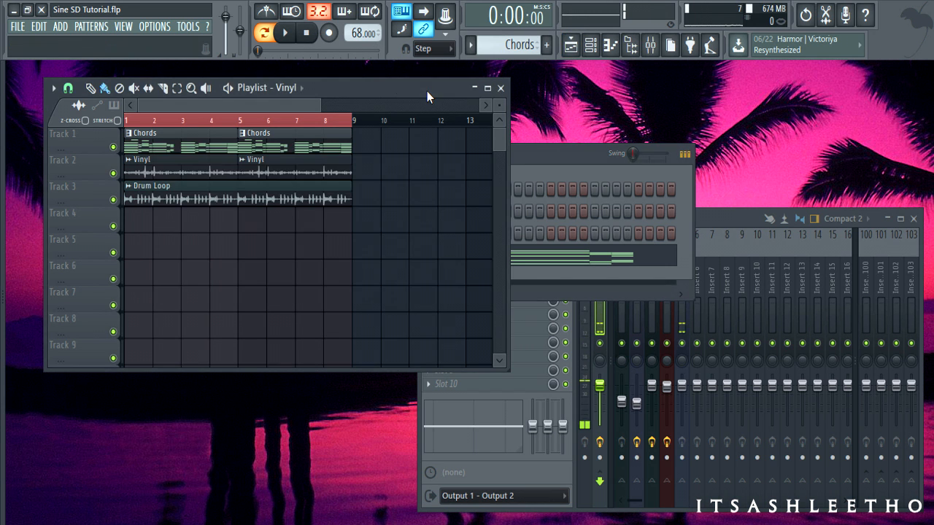
click(265, 36)
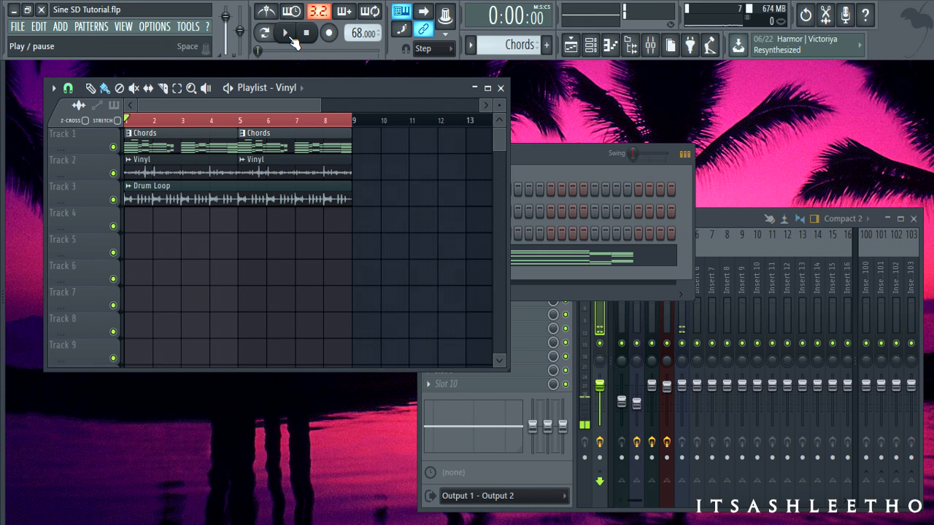
click(289, 36)
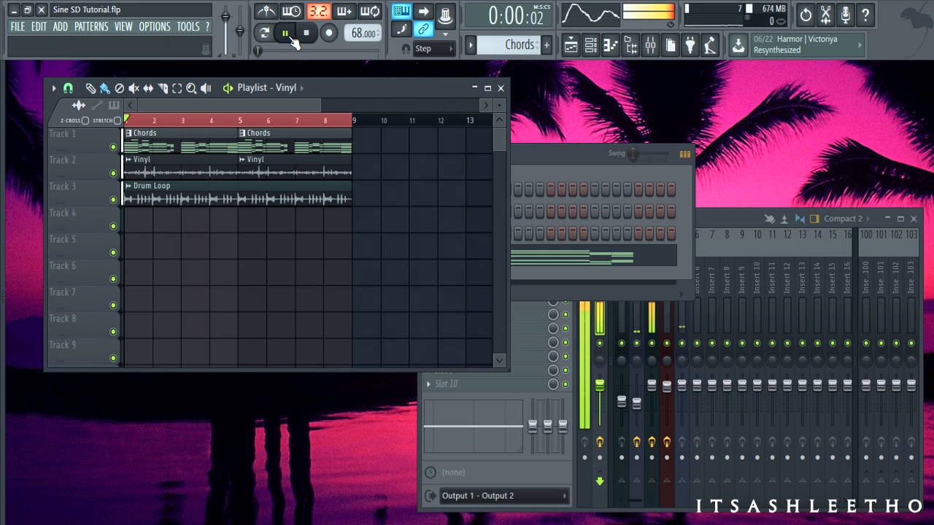
click(113, 147)
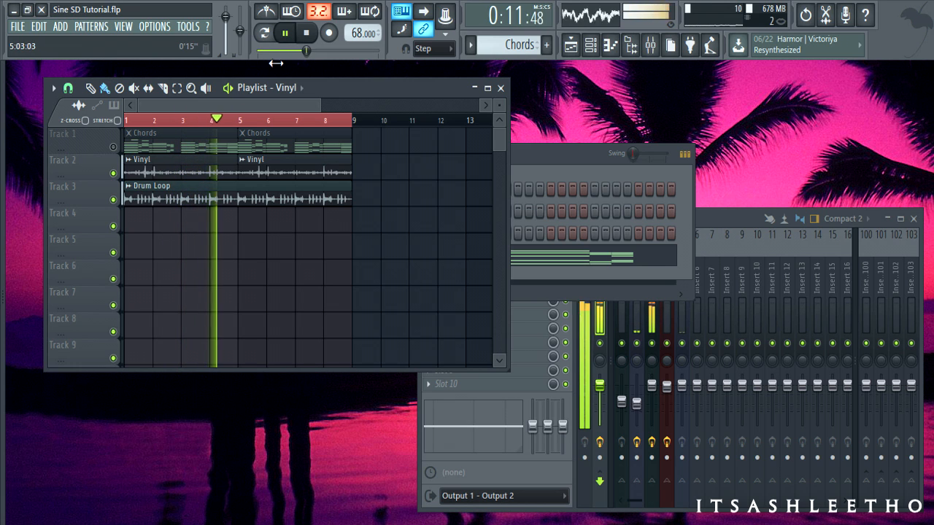
click(310, 33)
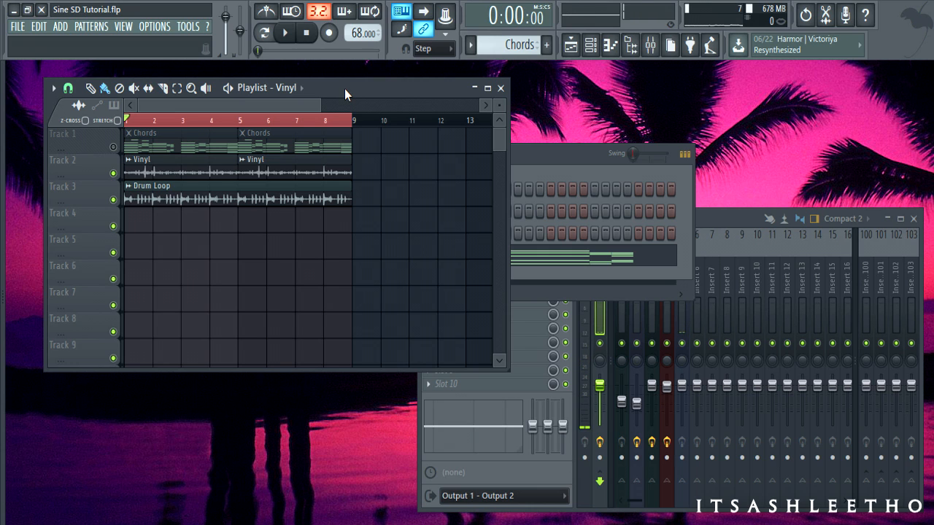
Add a Sylenth1 instrument channel and move its plugin window up so the synth controls fit on screen.
click(546, 159)
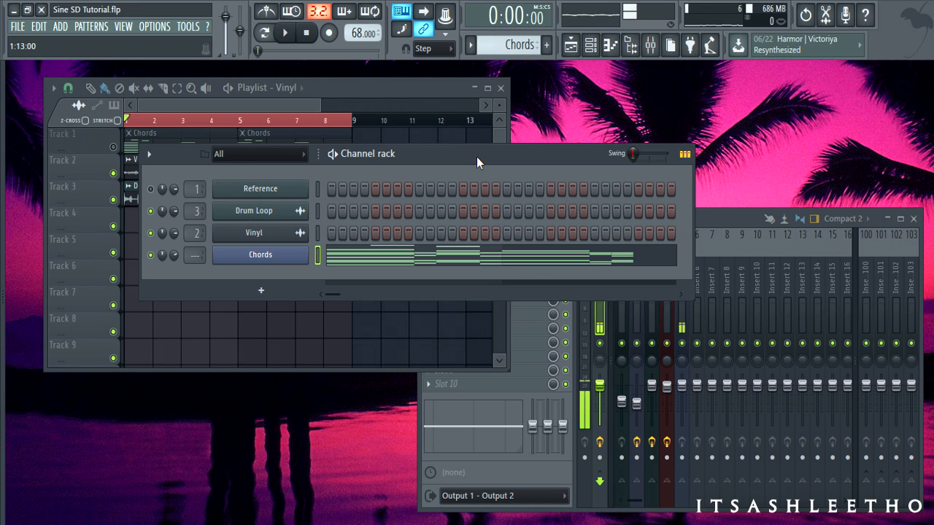
drag(476, 157, 425, 137)
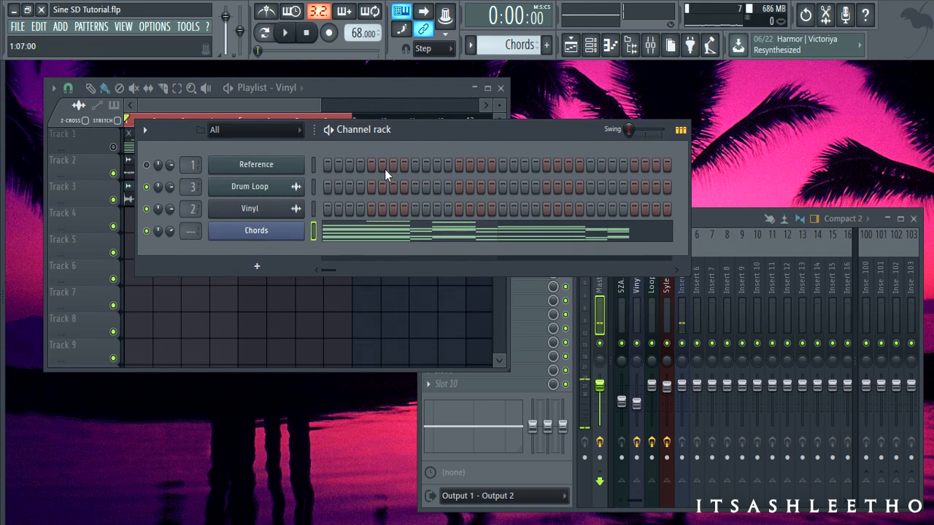
click(272, 268)
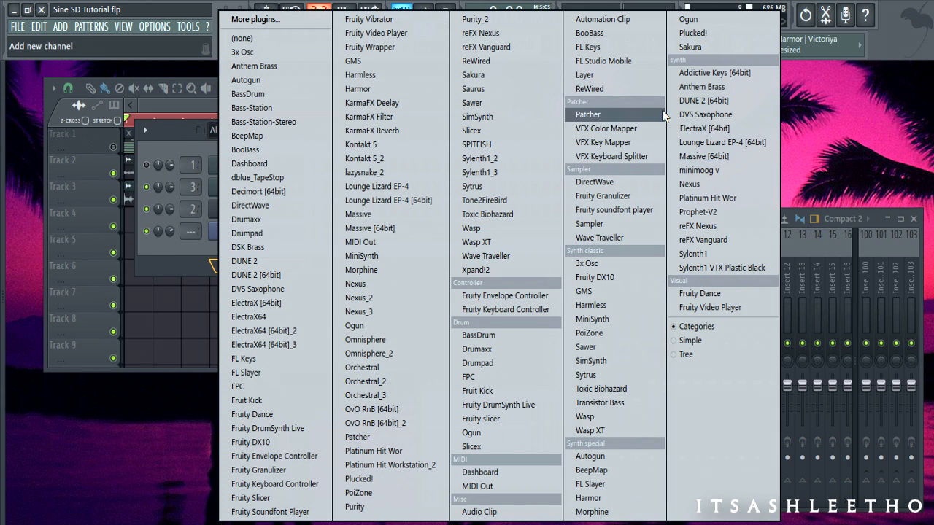
click(701, 255)
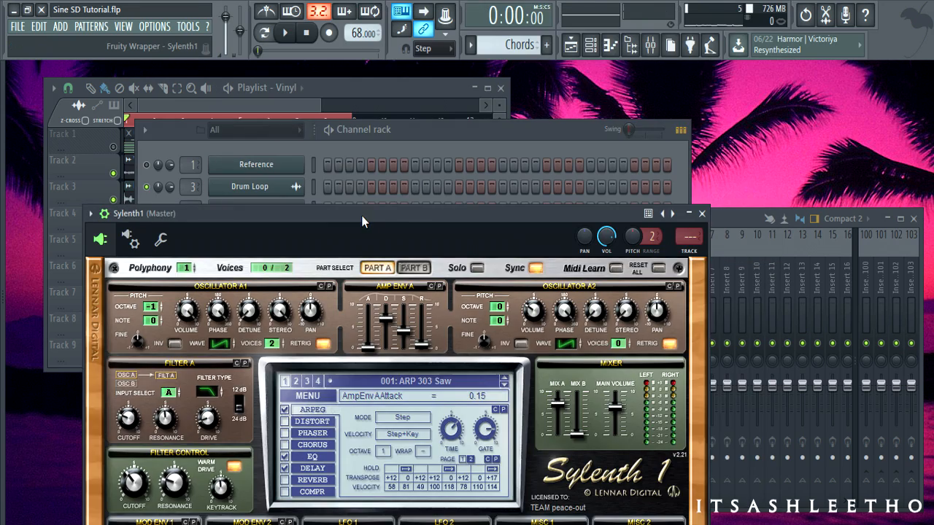
drag(361, 215, 374, 69)
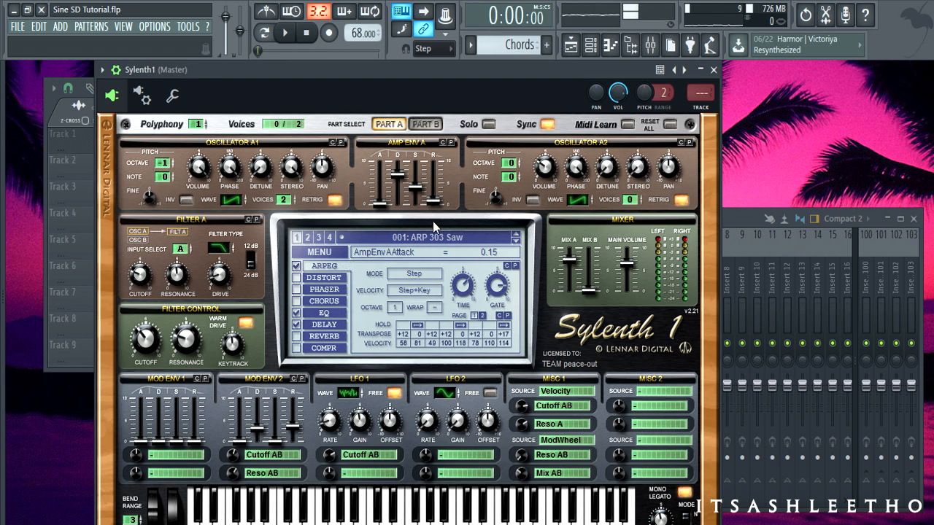
Route the Sylenth1 channel to mixer track 4 and bring the mixer to the front.
click(590, 44)
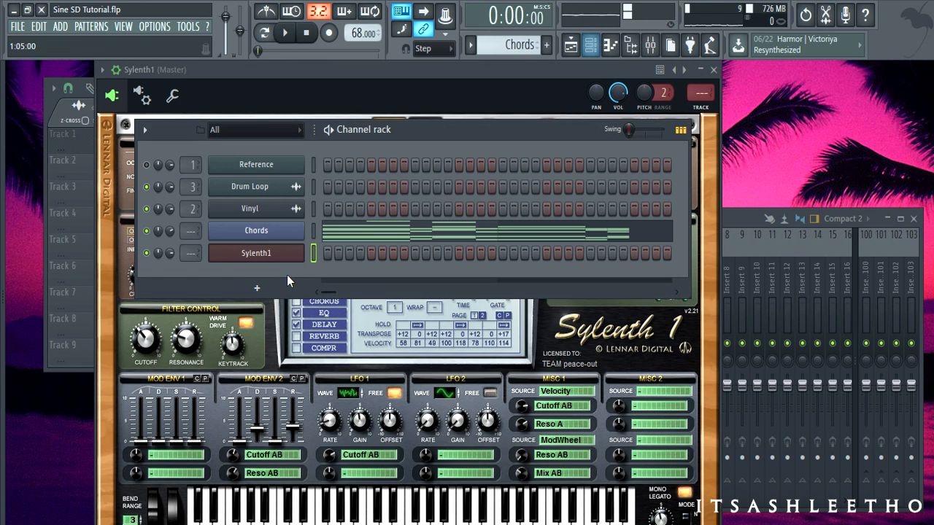
drag(191, 253, 191, 237)
click(737, 215)
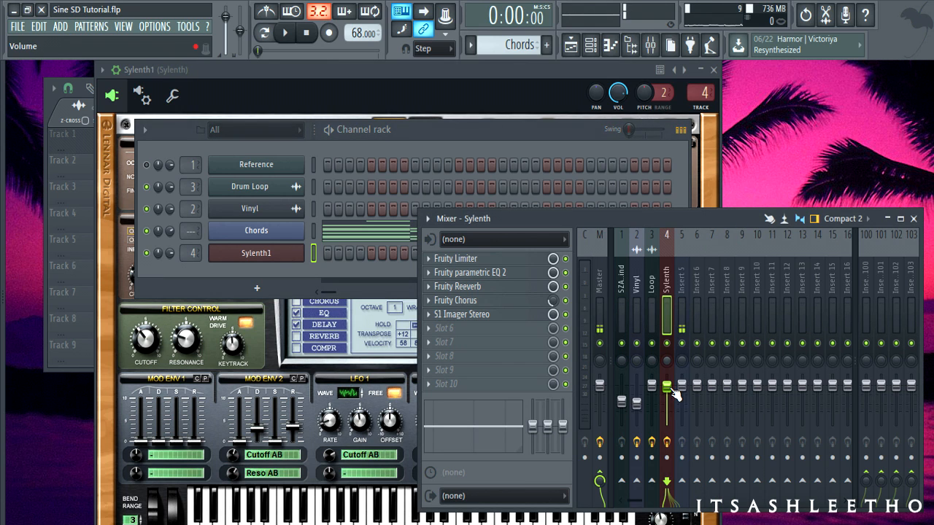
Review the Sylenth mixer track's effects one by one: Fruity Limiter, Fruity parametric EQ 2, Fruity Reeverb, Fruity Chorus and S1 Imager Stereo.
click(485, 264)
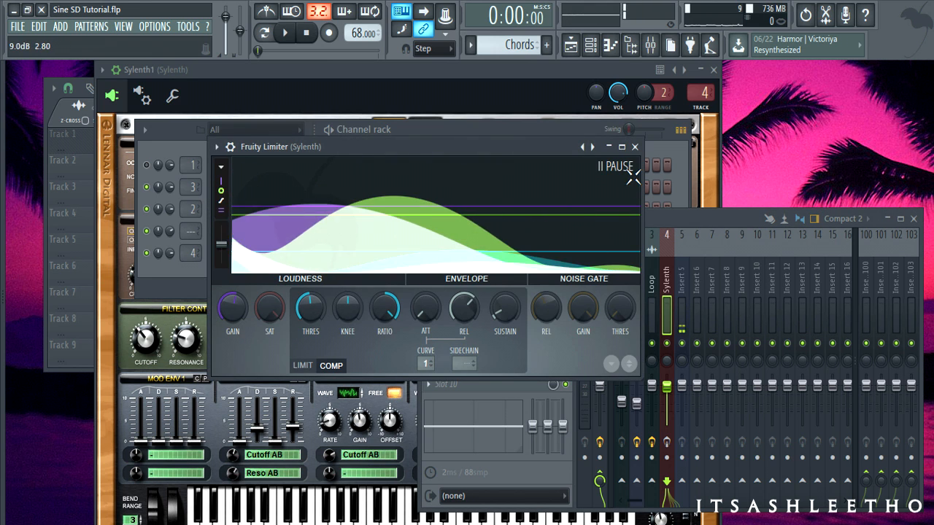
click(636, 148)
click(474, 272)
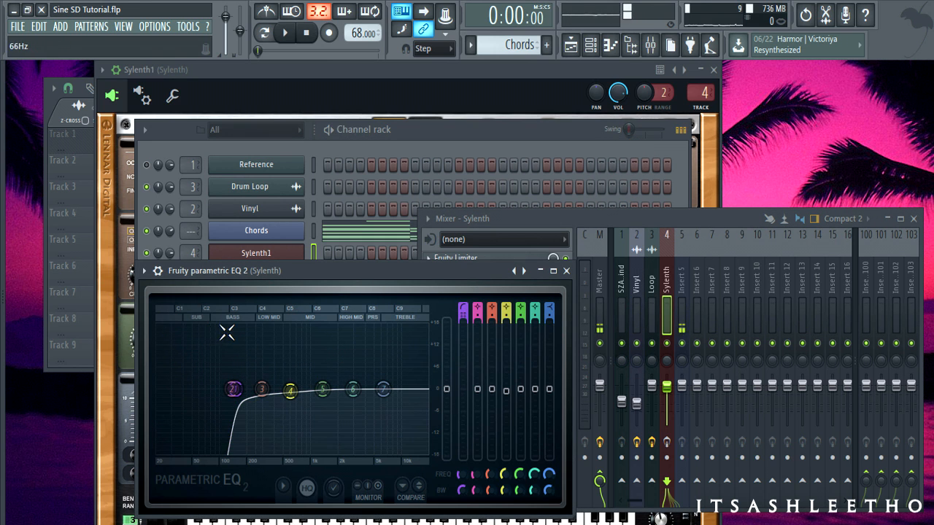
click(565, 271)
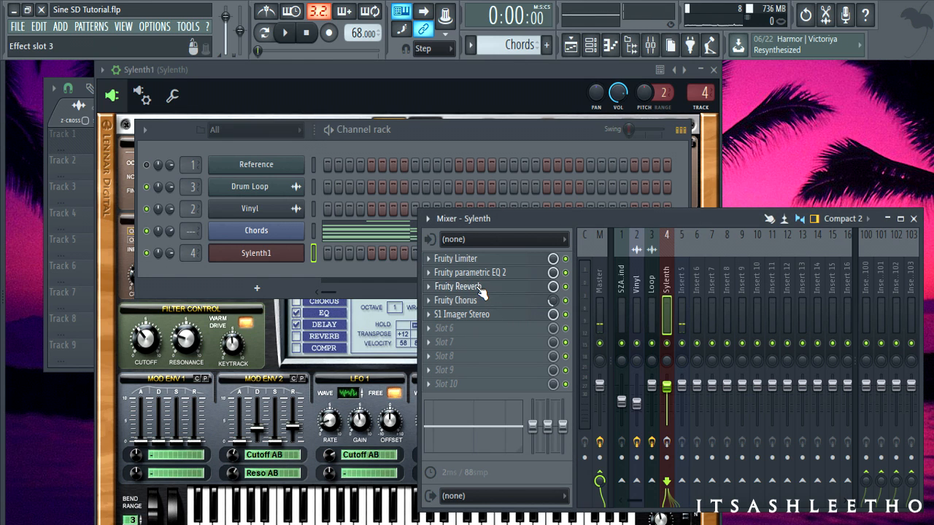
click(459, 286)
click(306, 138)
click(454, 300)
click(399, 246)
click(522, 319)
drag(430, 210, 414, 210)
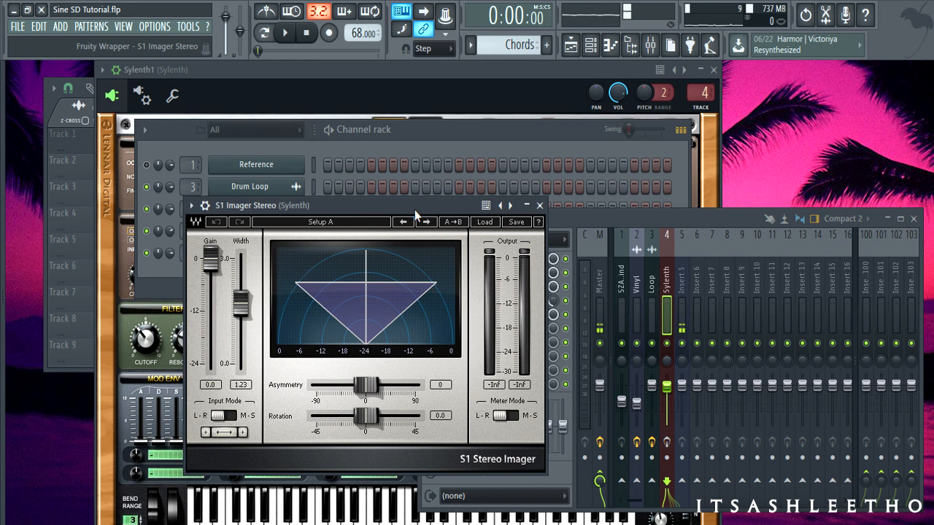
click(540, 206)
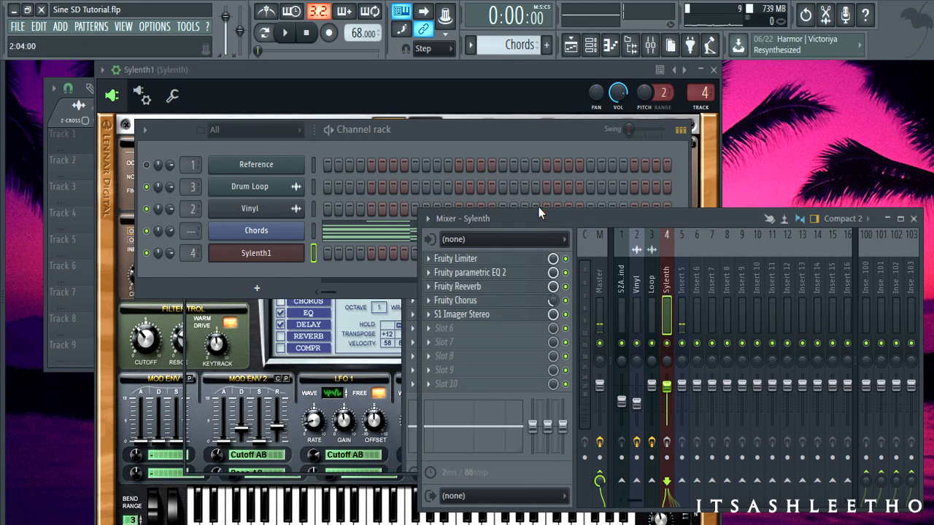
Reset Sylenth1 to a blank sound with Init Preset.
click(474, 69)
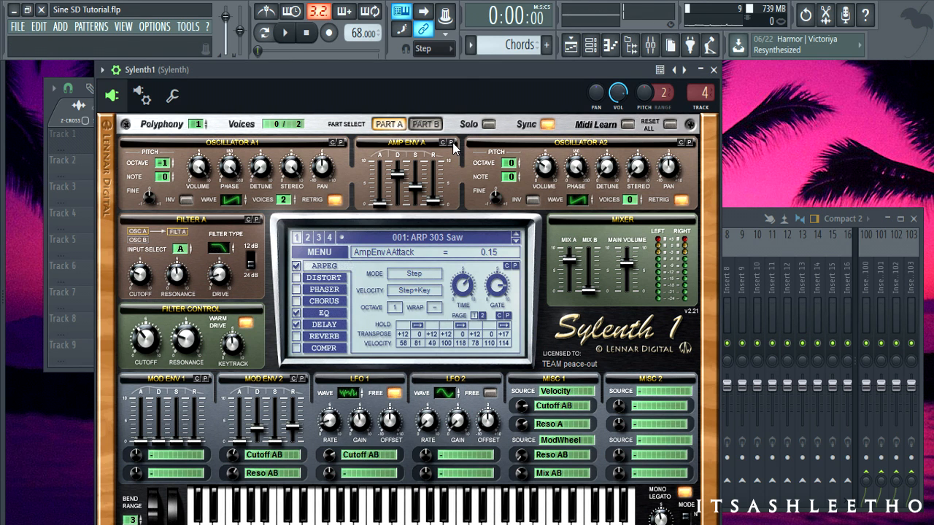
click(318, 253)
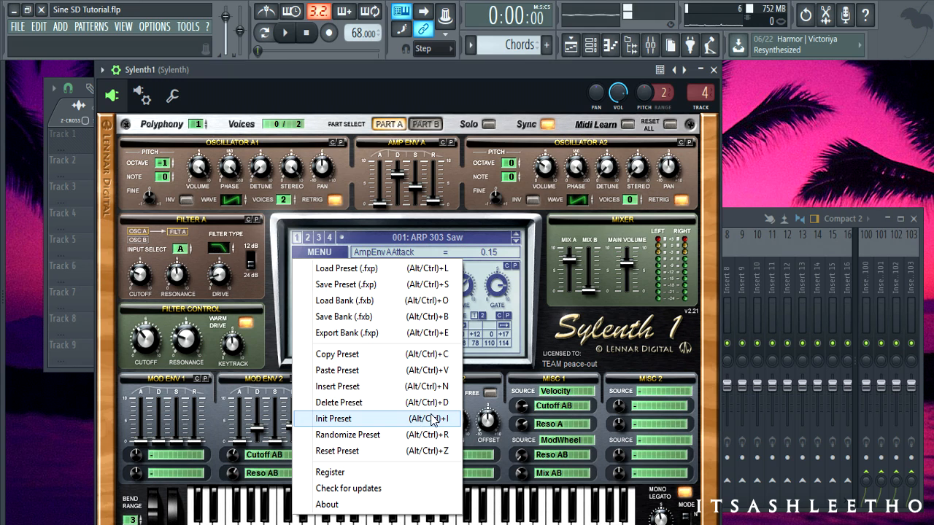
click(369, 422)
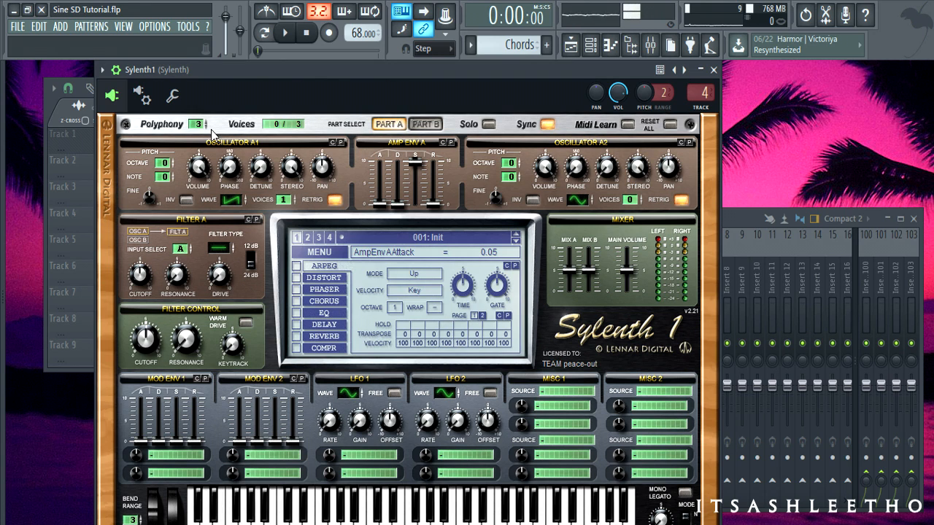
Set Sylenth1's polyphony to 16 and configure Oscillator A1 with retrig off and 7 voices.
drag(198, 128, 195, 9)
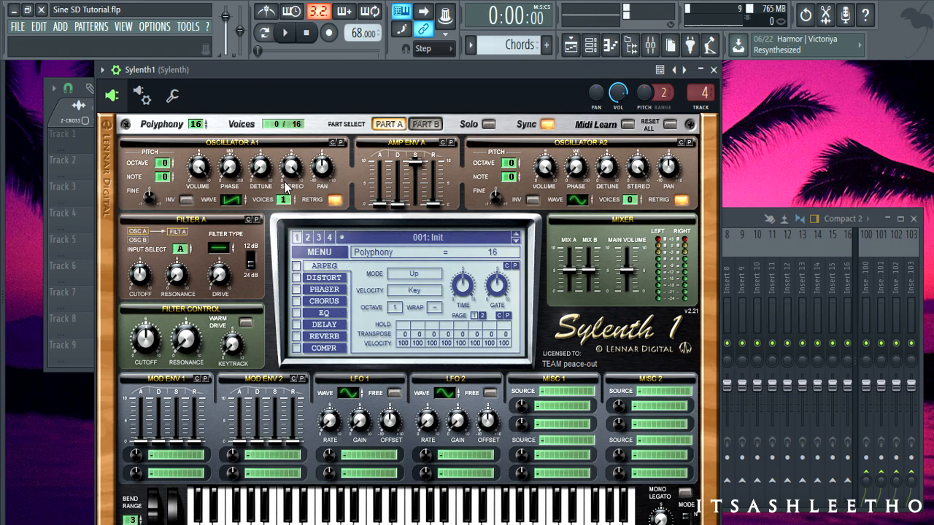
click(335, 200)
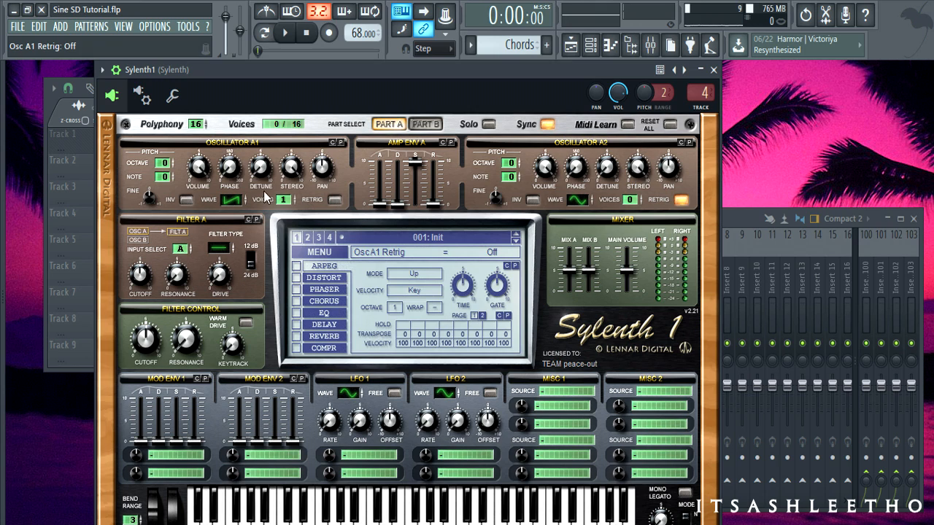
drag(282, 204, 281, 150)
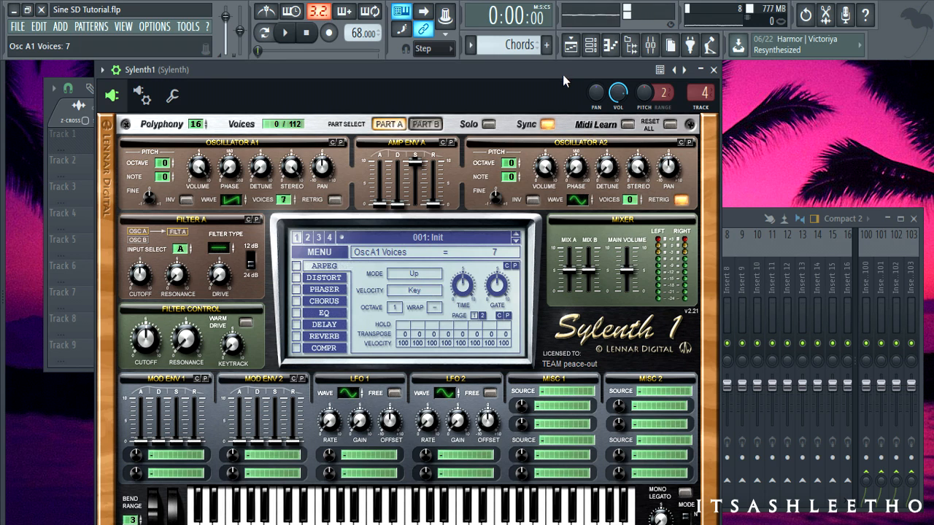
Mute the Chords channel and copy its notes into the Sylenth1 channel.
click(590, 45)
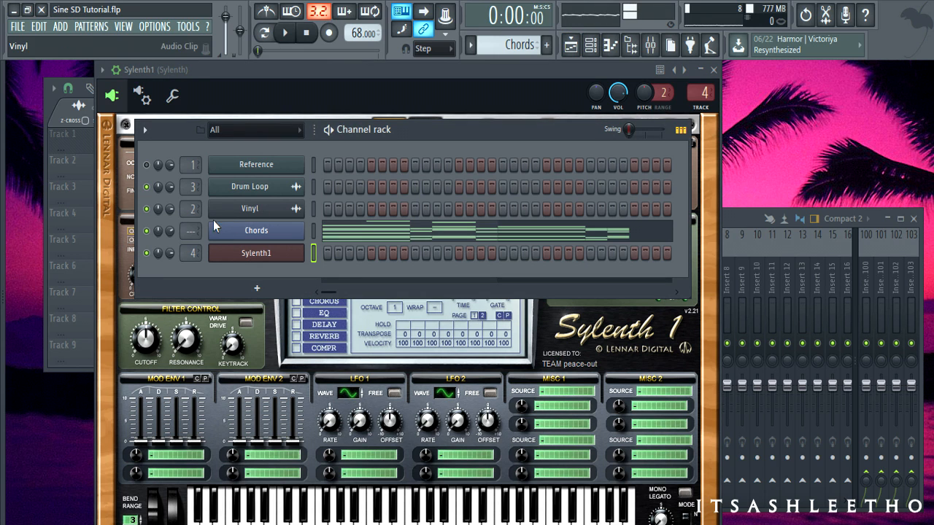
click(314, 231)
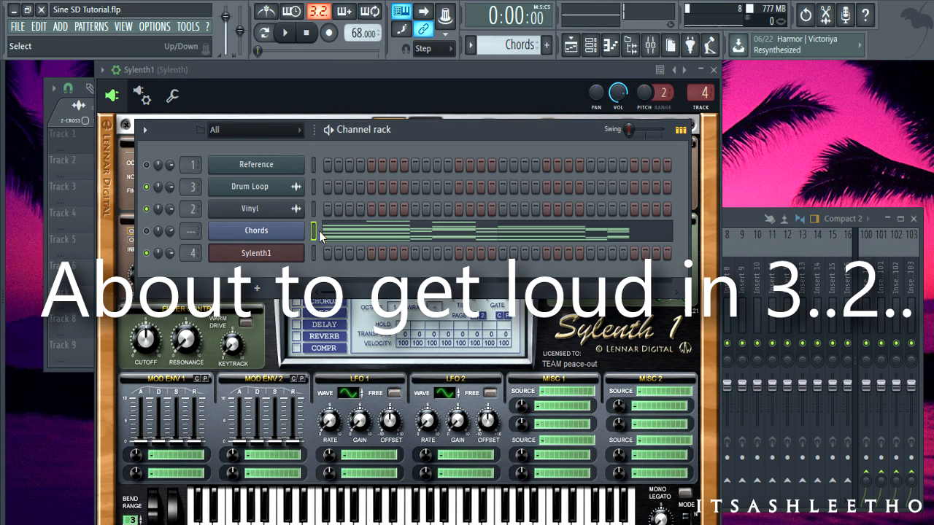
click(314, 253)
key(ctrl+v)
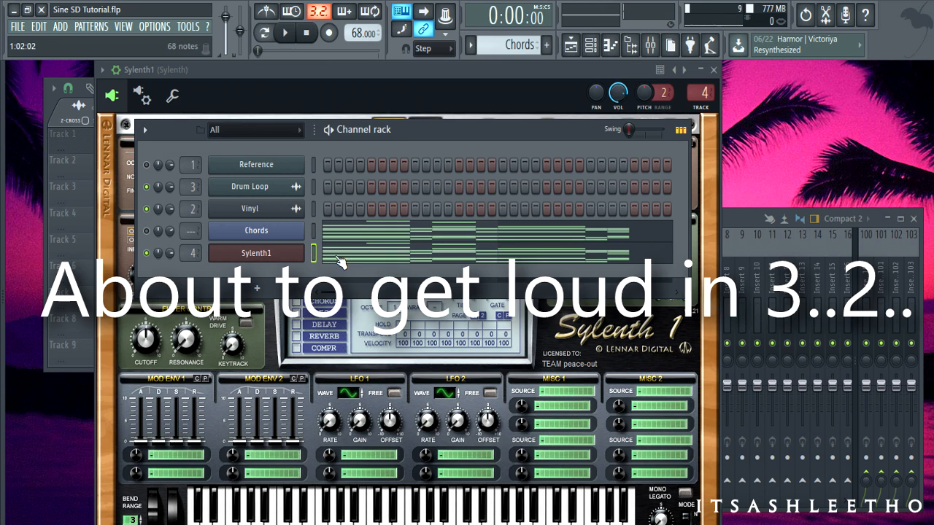
Play the Sylenth1 notes briefly in pattern mode, stop playback, and bring back the Sylenth1 interface.
click(285, 32)
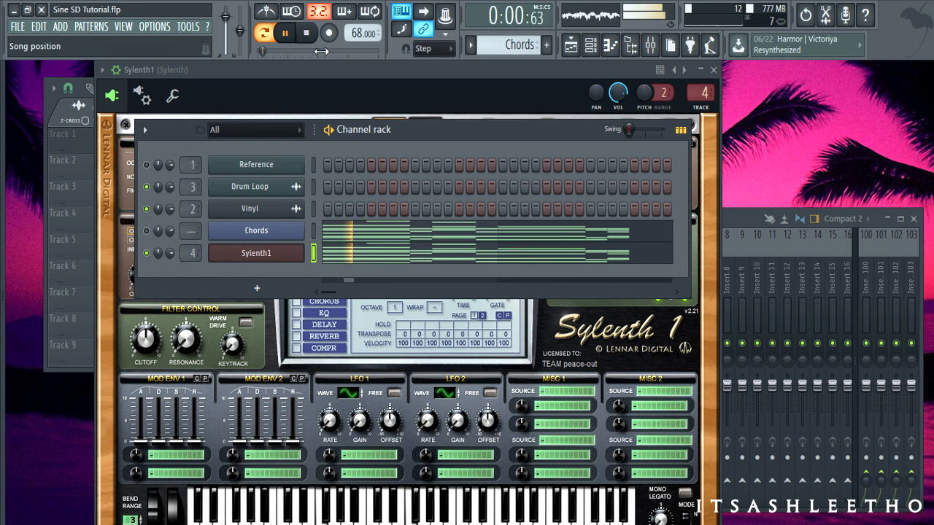
click(306, 32)
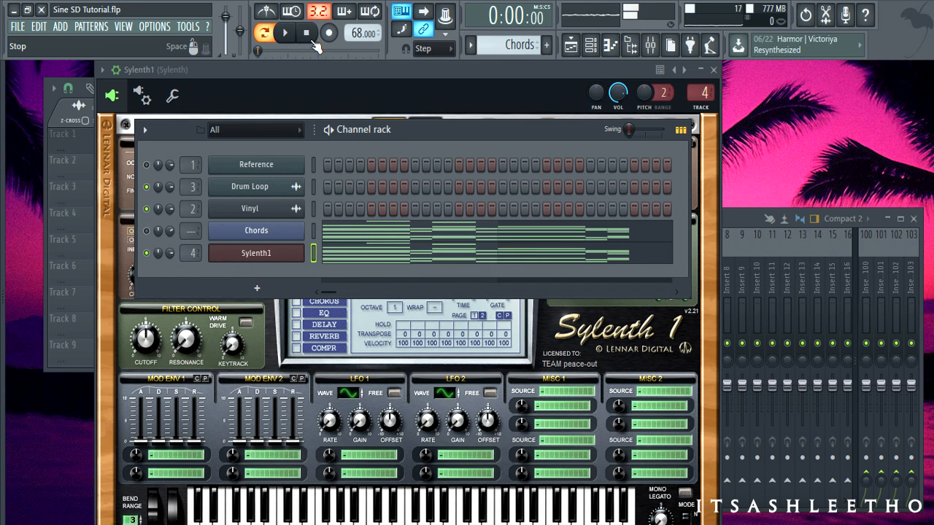
click(292, 251)
click(243, 259)
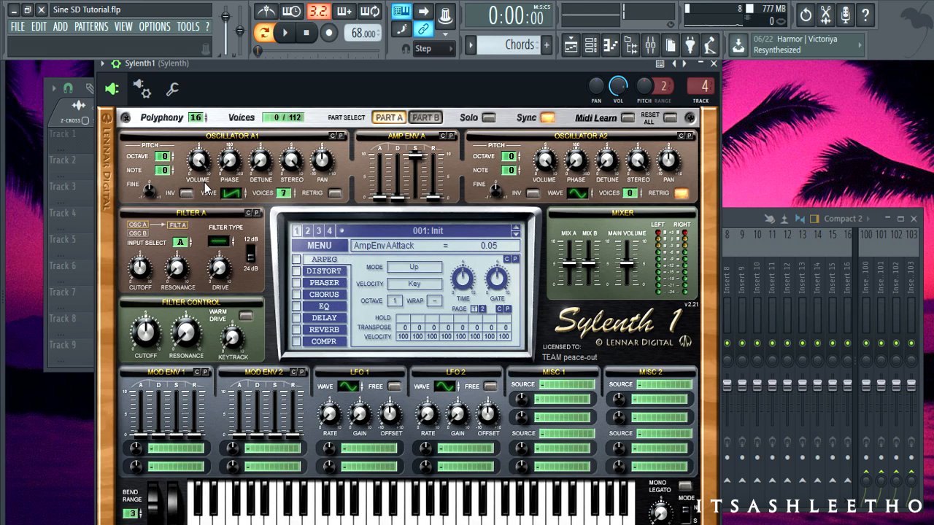
Set Oscillator A1's wave to Sine and audition the chords, stopping playback at the end.
click(232, 192)
drag(234, 184, 248, 212)
click(285, 33)
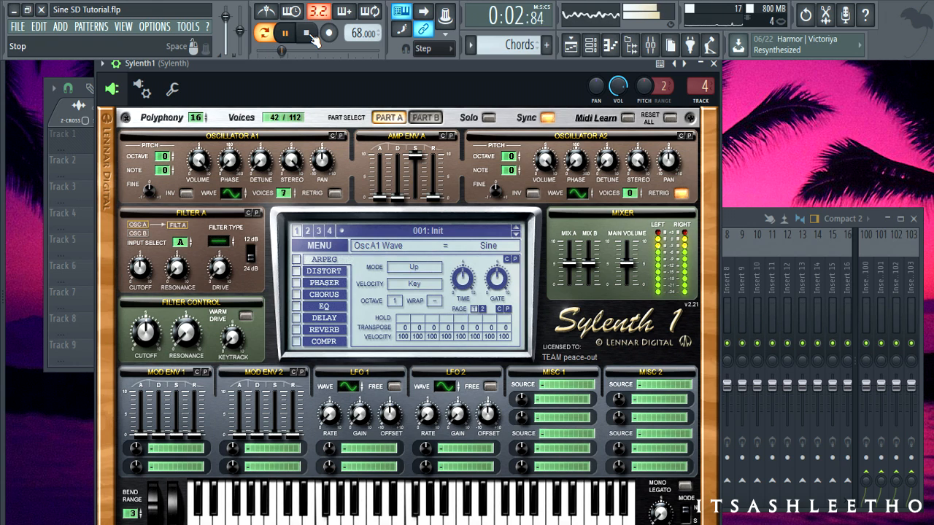
click(310, 35)
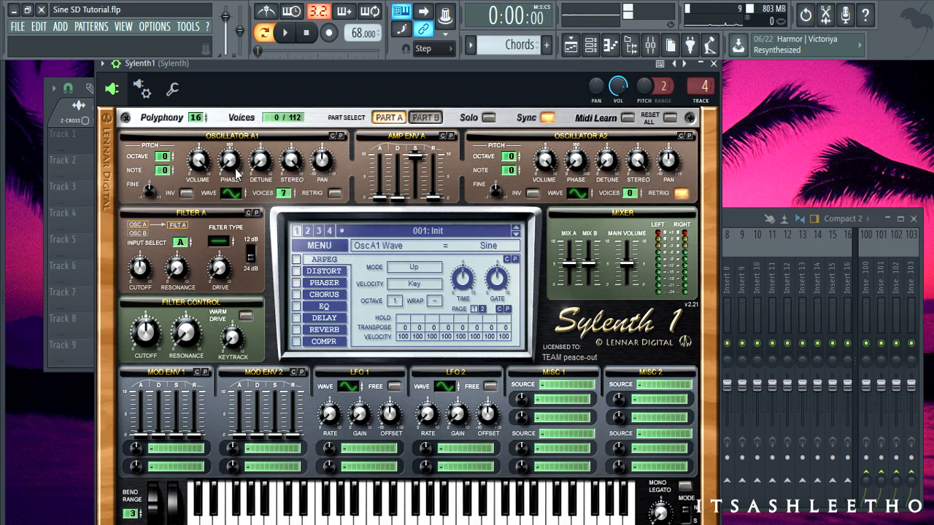
Set Oscillator A1's phase to 66.86 deg and detune to 2.19, and audition the chords.
mouse_move(231, 165)
mouse_down()
mouse_move(232, 136)
mouse_move(232, 188)
mouse_move(235, 166)
mouse_up()
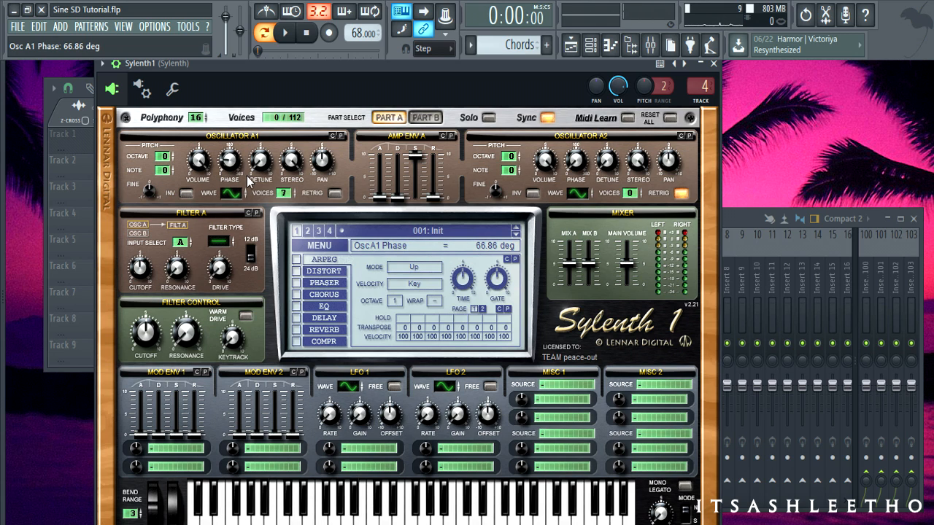
drag(263, 162, 267, 126)
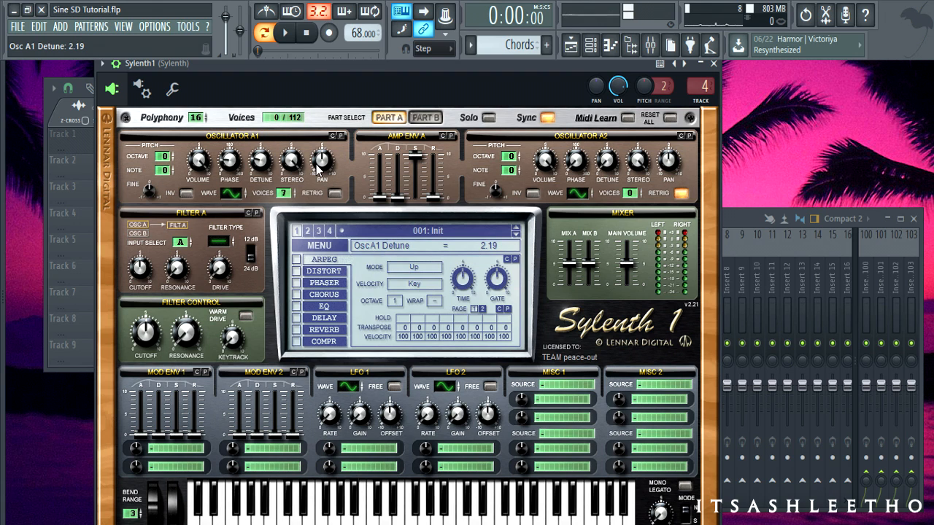
click(284, 33)
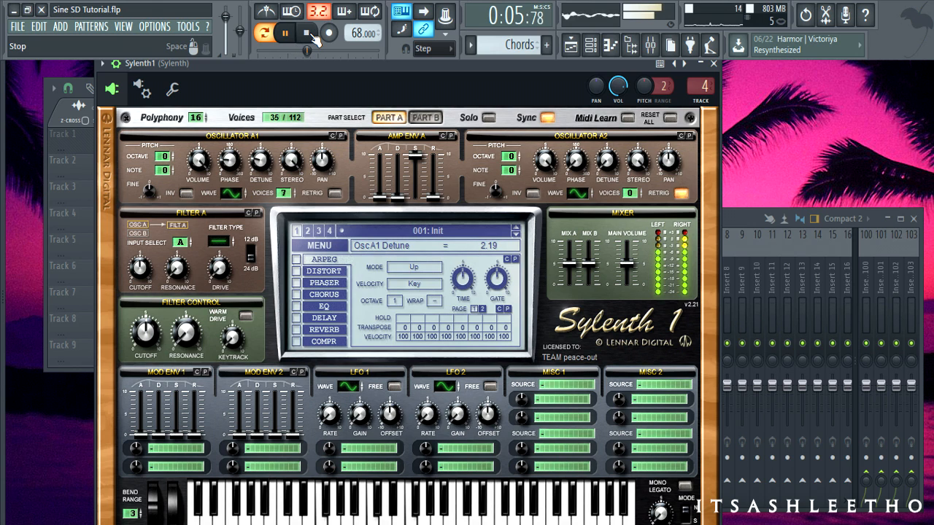
click(309, 33)
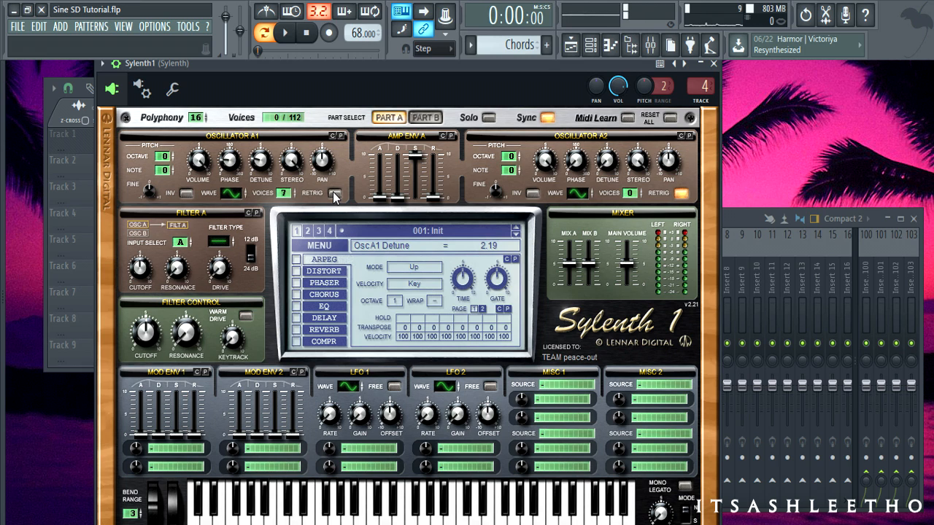
Shape Amp Env A with attack 0.68, decay 4.43, a slightly lowered sustain and release 1.02, and audition the chords.
click(381, 199)
drag(383, 200, 401, 144)
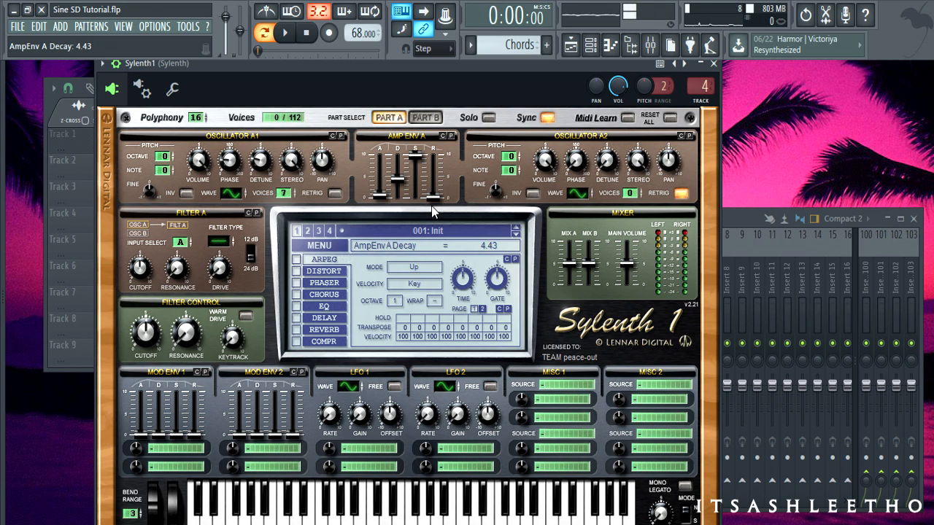
drag(415, 157, 436, 195)
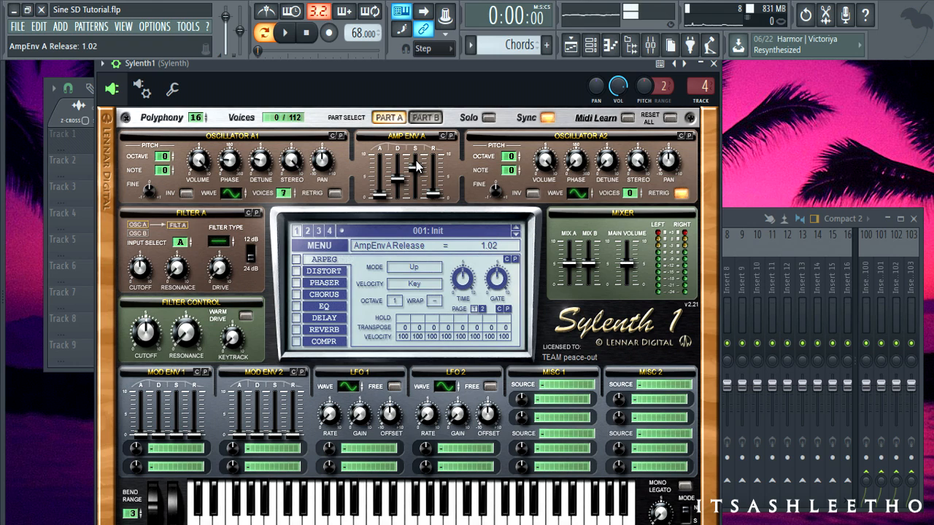
click(286, 35)
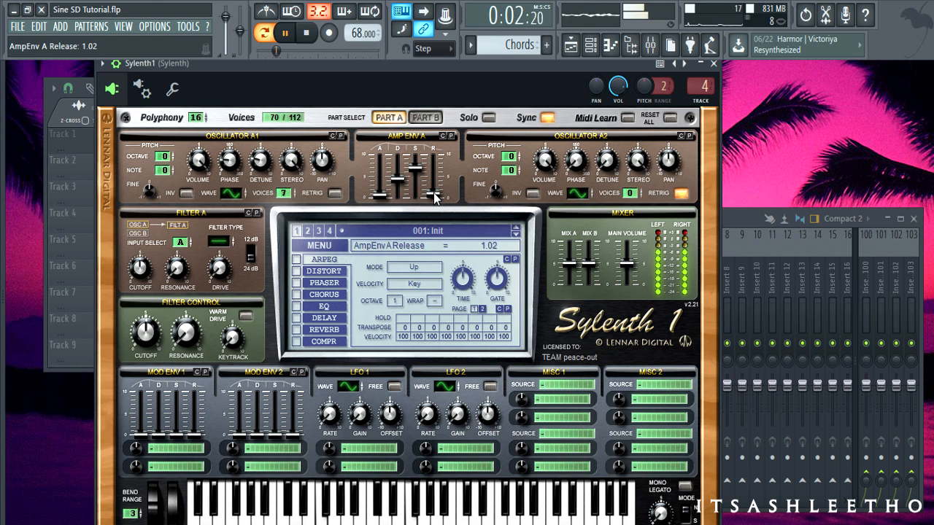
drag(434, 201, 382, 200)
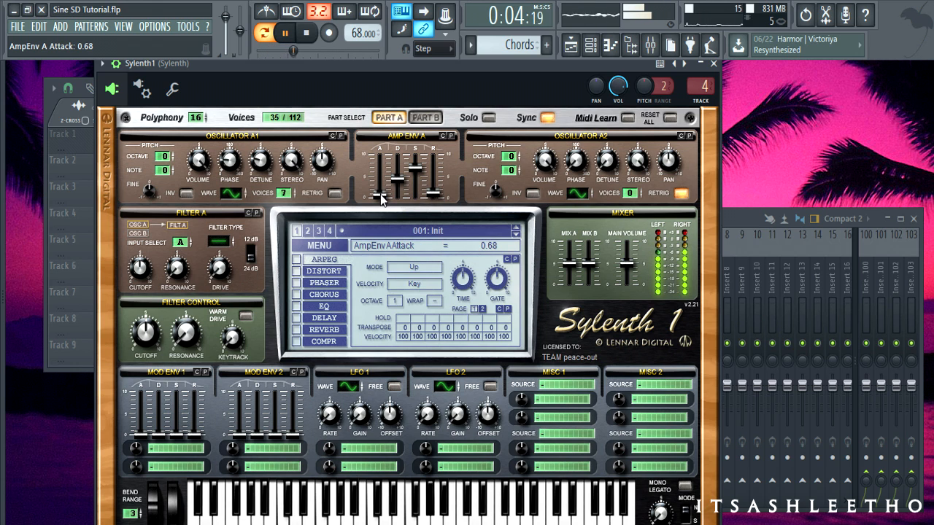
click(308, 35)
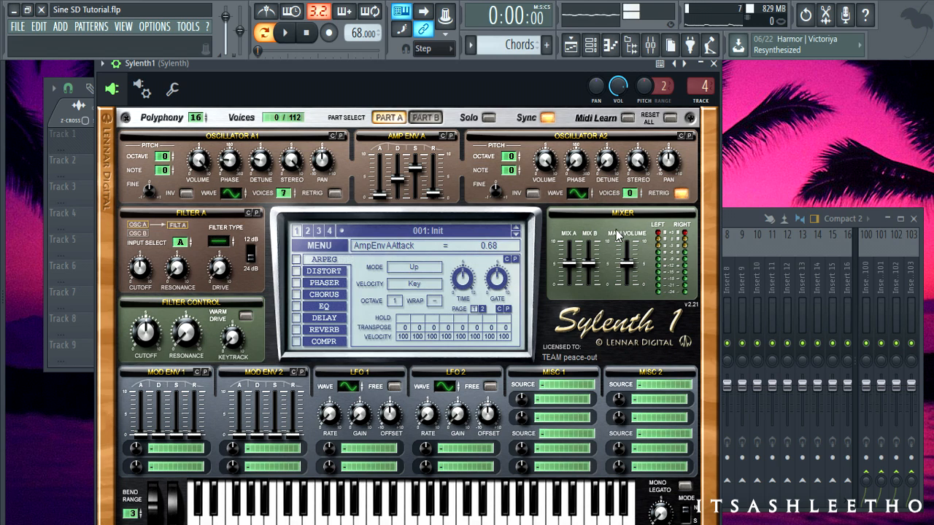
Configure Oscillator A2 with a Sine wave, retrig off and 2 voices.
click(577, 192)
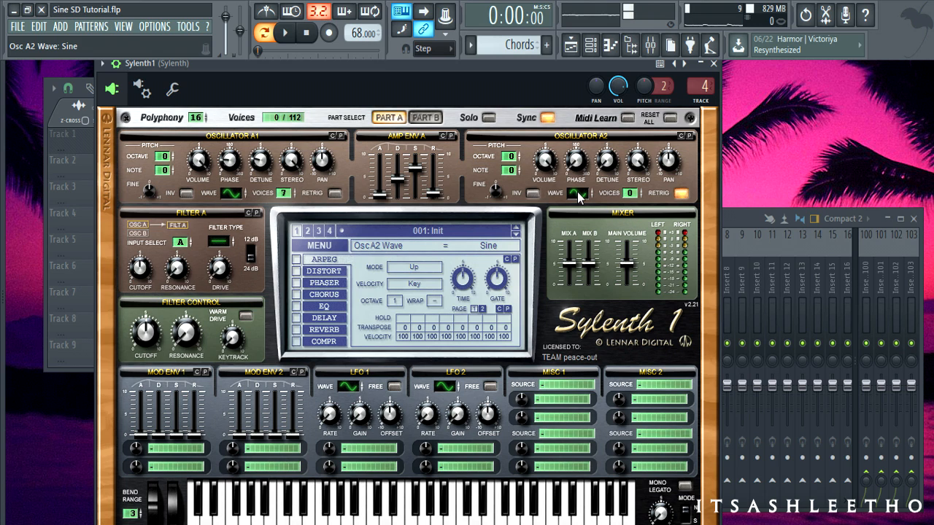
click(578, 189)
click(577, 189)
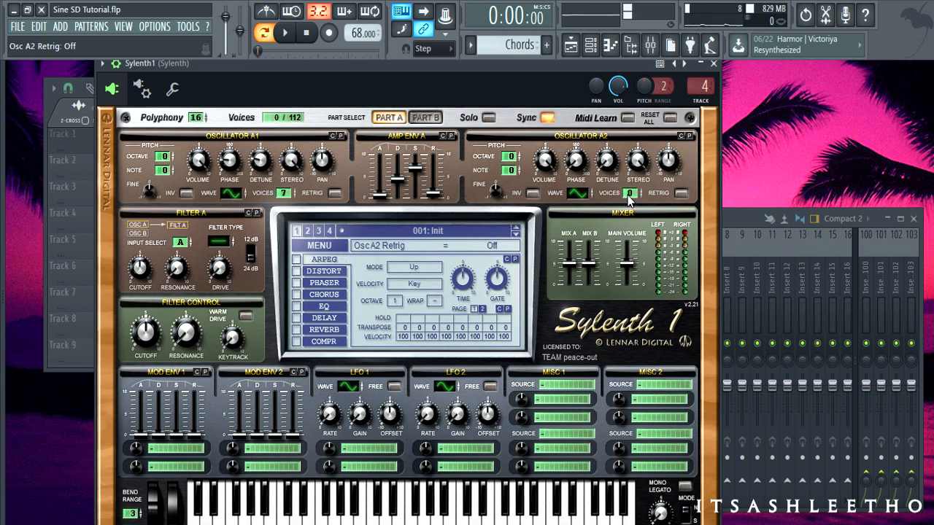
drag(629, 205, 635, 181)
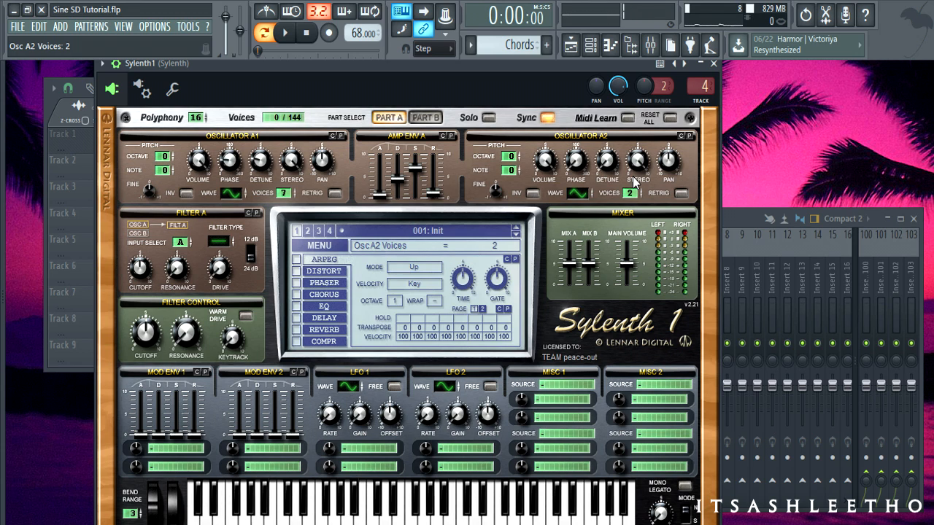
Lower Oscillator A2's volume to 1.62 while auditioning the chords, and set its detune to 0.90.
drag(545, 162, 551, 274)
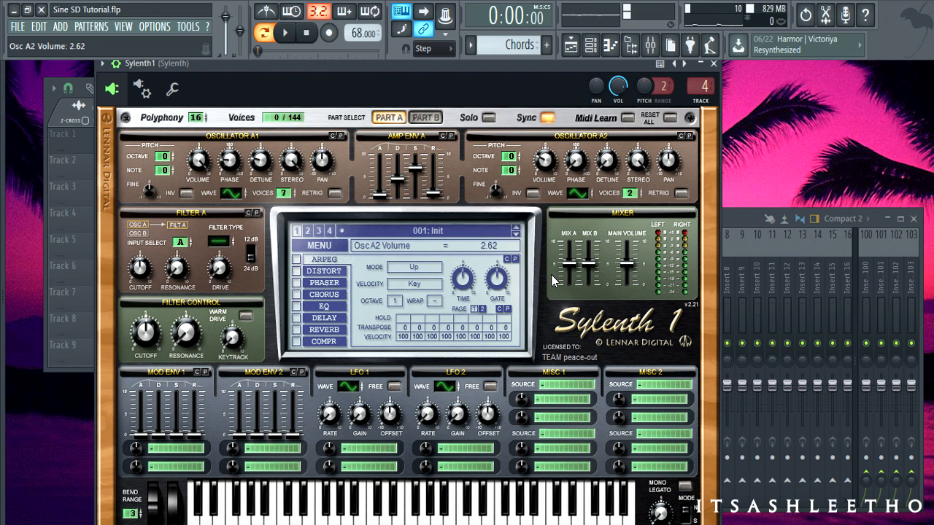
click(286, 34)
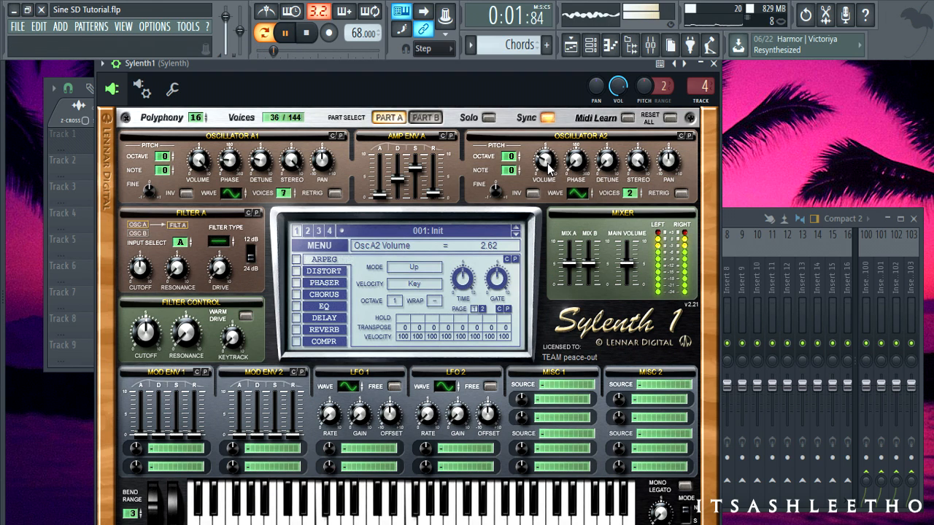
mouse_move(547, 166)
mouse_down()
mouse_move(553, 192)
mouse_move(548, 183)
mouse_up()
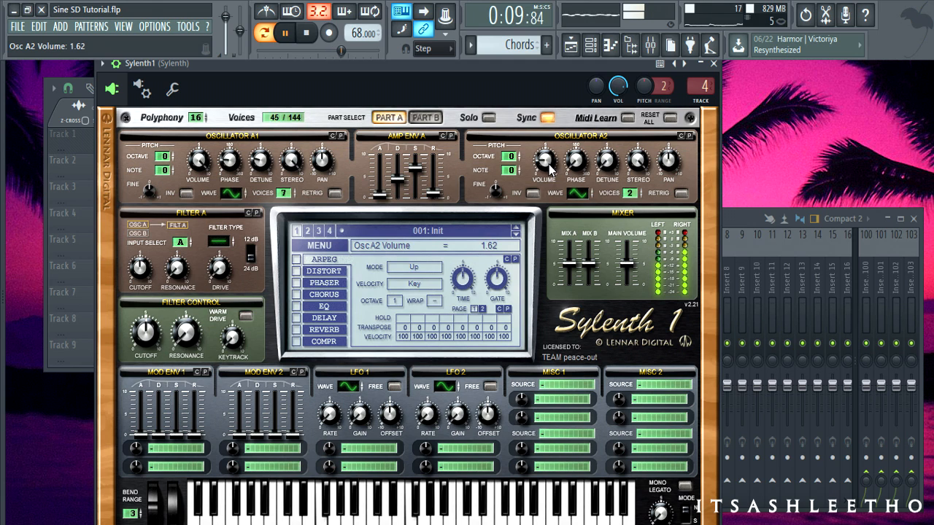
click(308, 35)
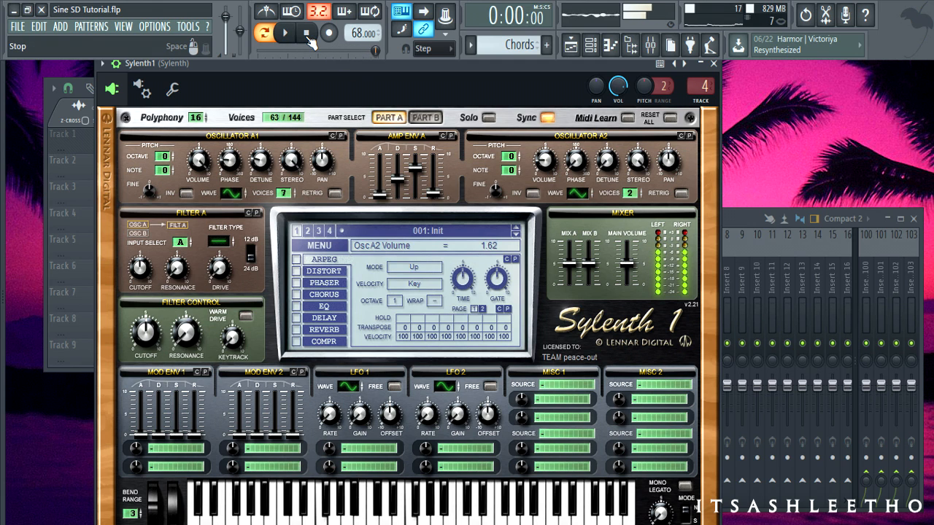
drag(575, 164, 610, 143)
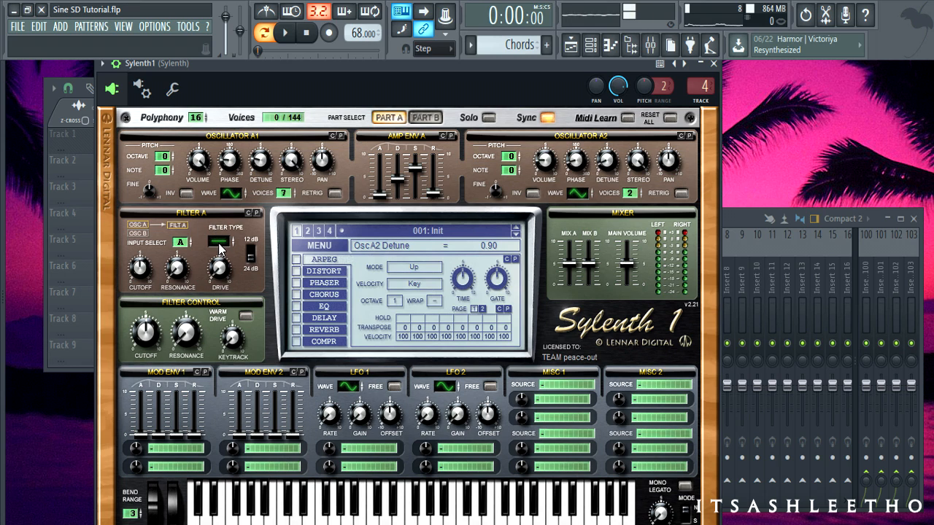
Set Filter A to Lowpass with cutoff 360.14 Hz, resonance 6.29 and drive 1.57, auditioning the chords during the adjustment.
mouse_move(219, 245)
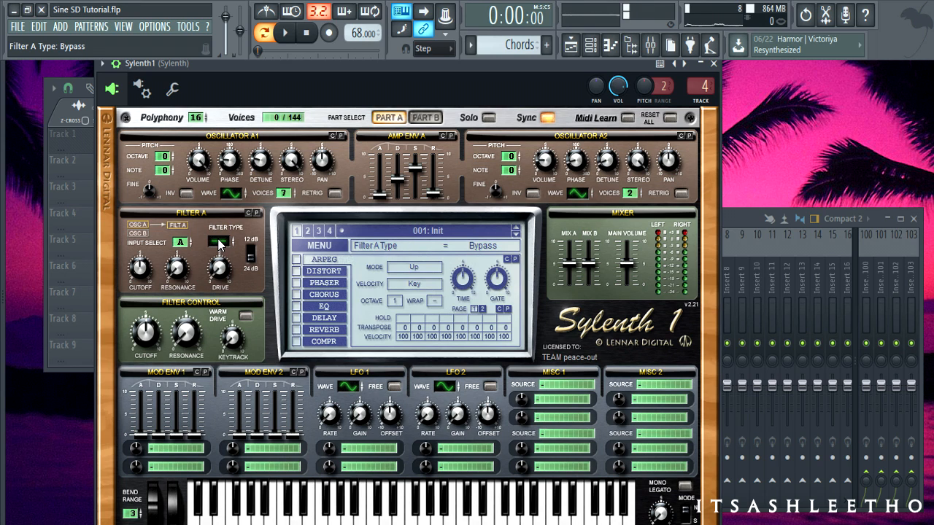
drag(219, 248, 217, 230)
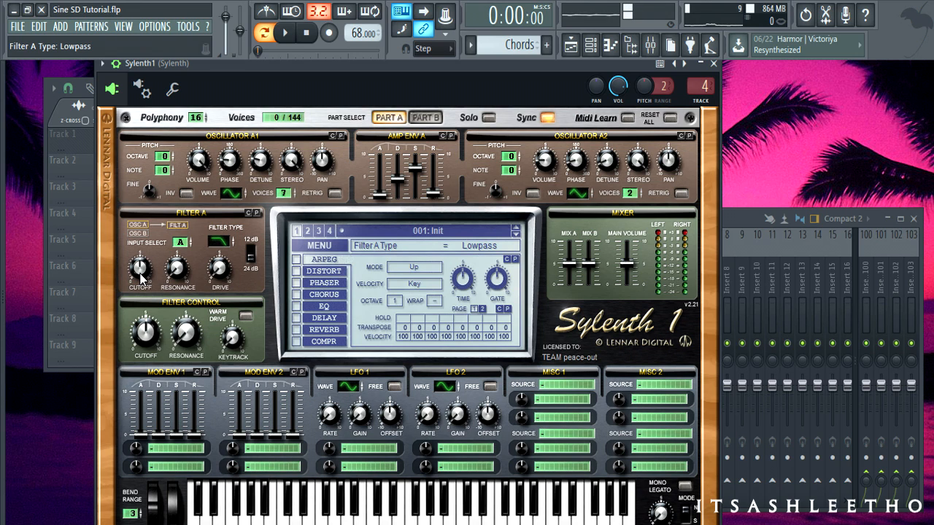
drag(142, 277, 176, 180)
key(space)
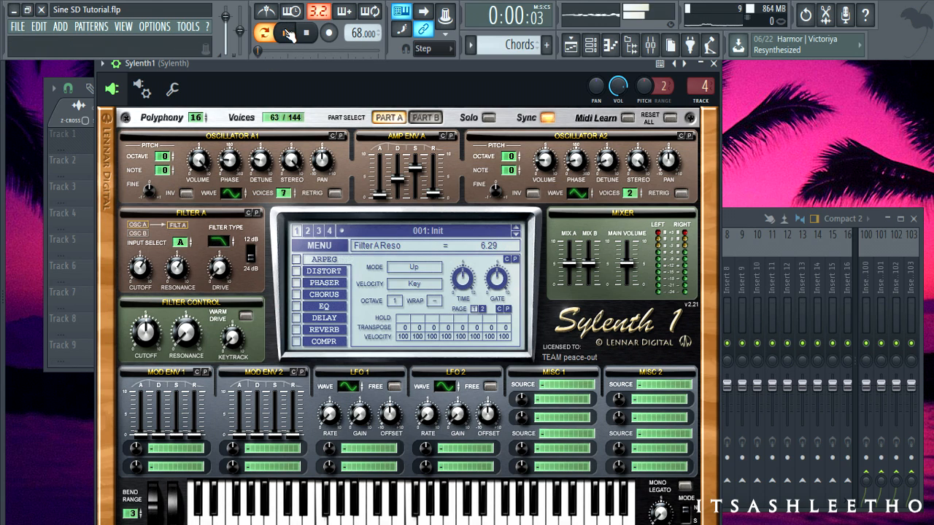
drag(146, 276, 149, 286)
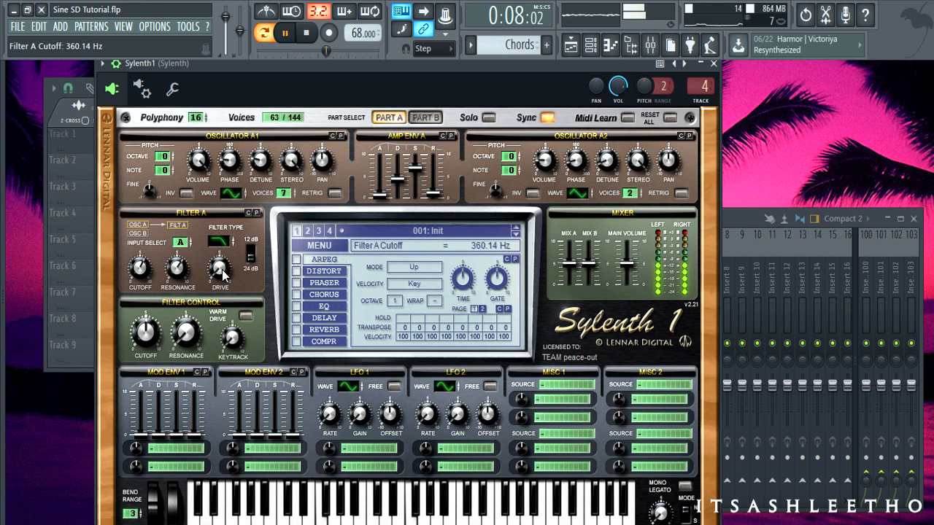
drag(223, 274, 218, 244)
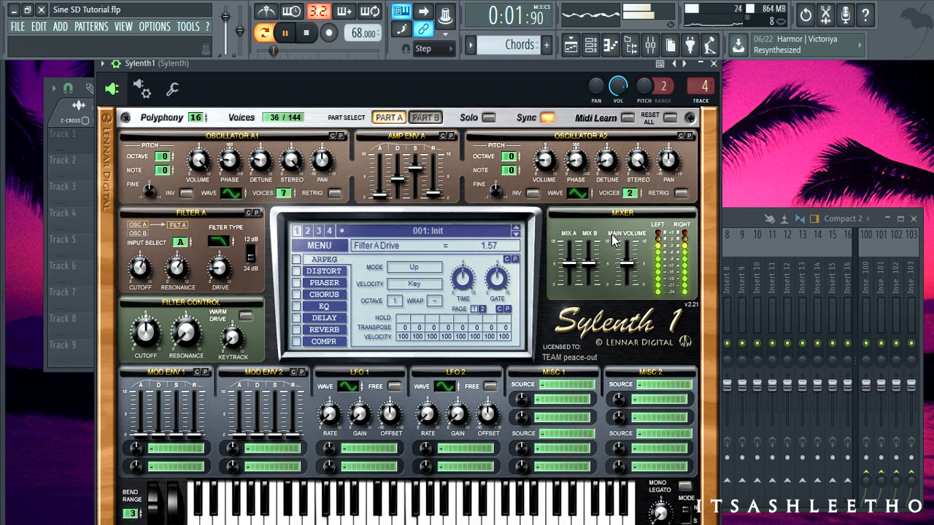
click(315, 35)
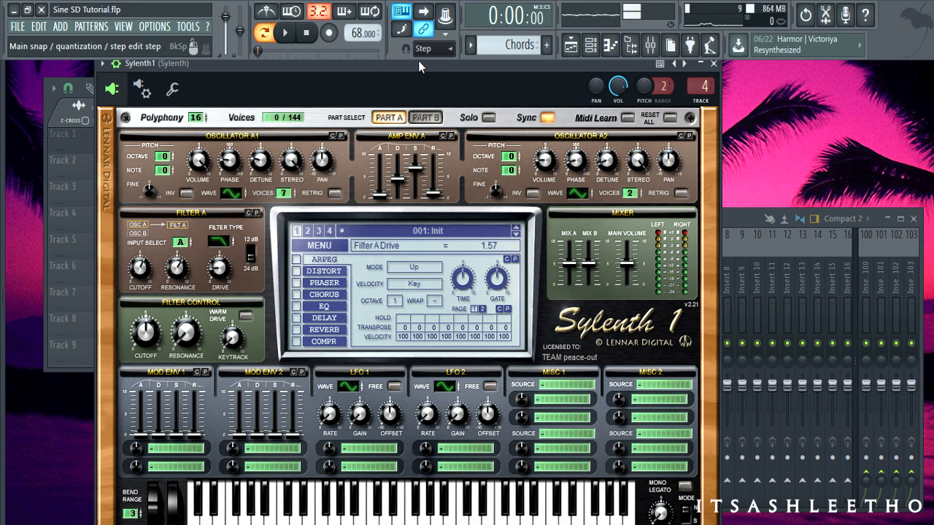
Move the Sylenth1 window up slightly and set the portamento mode to Slide with a time of 5.52.
drag(417, 63, 416, 50)
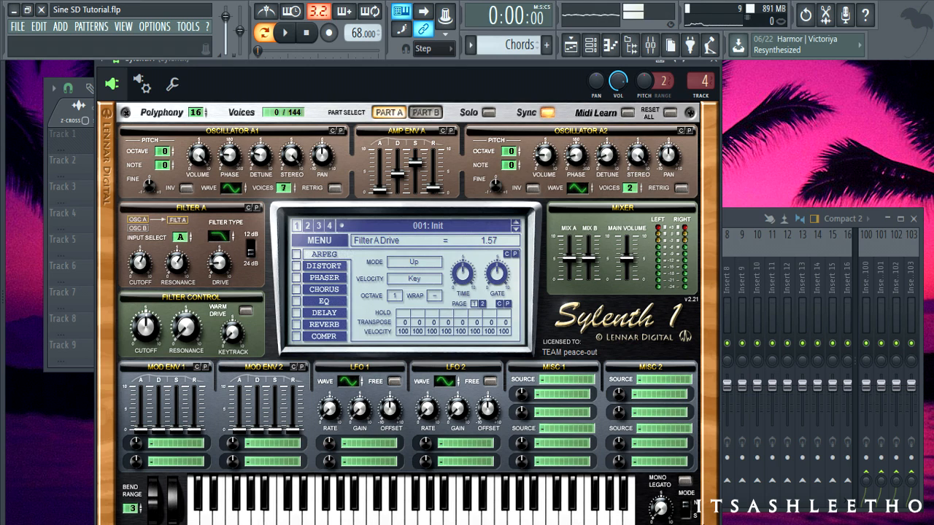
click(686, 507)
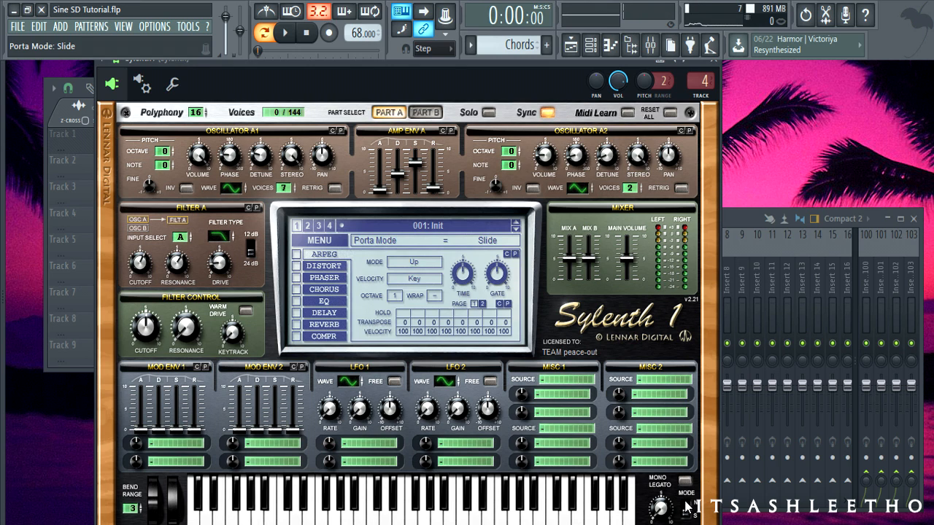
click(686, 509)
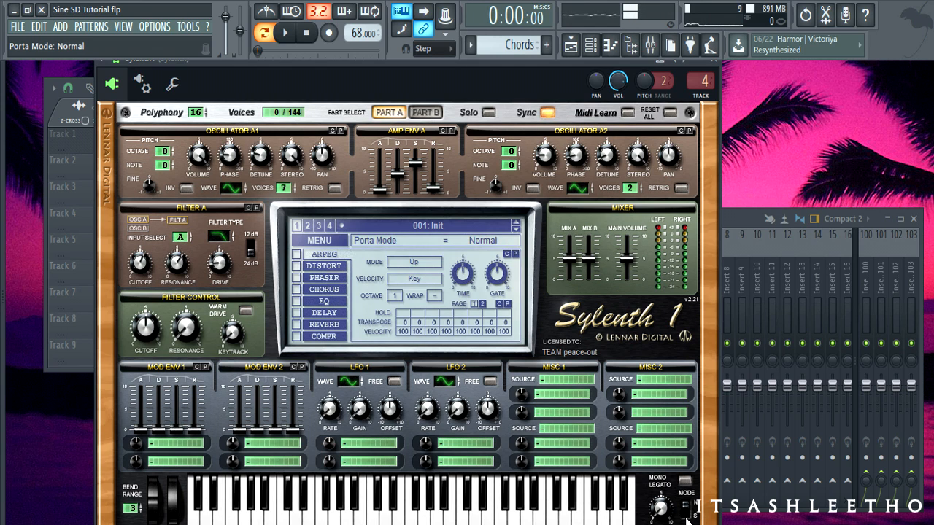
click(686, 515)
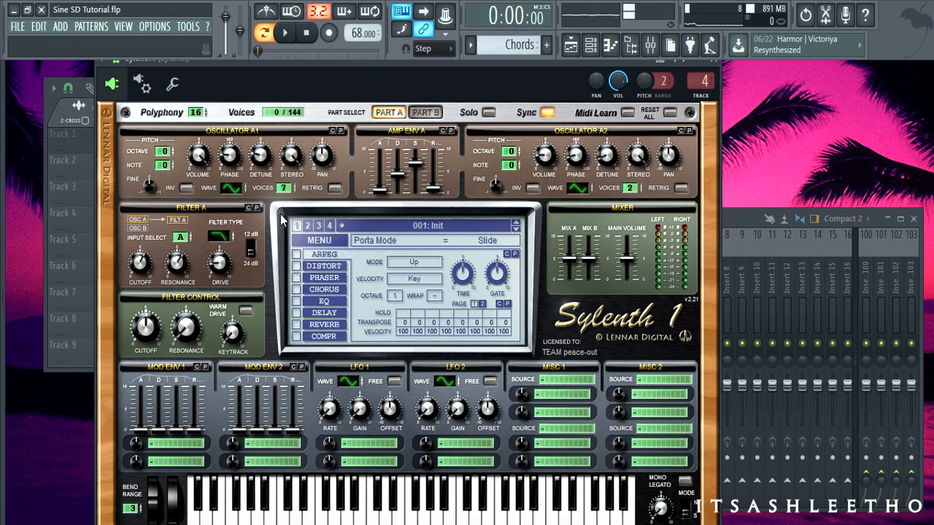
click(686, 515)
click(686, 515)
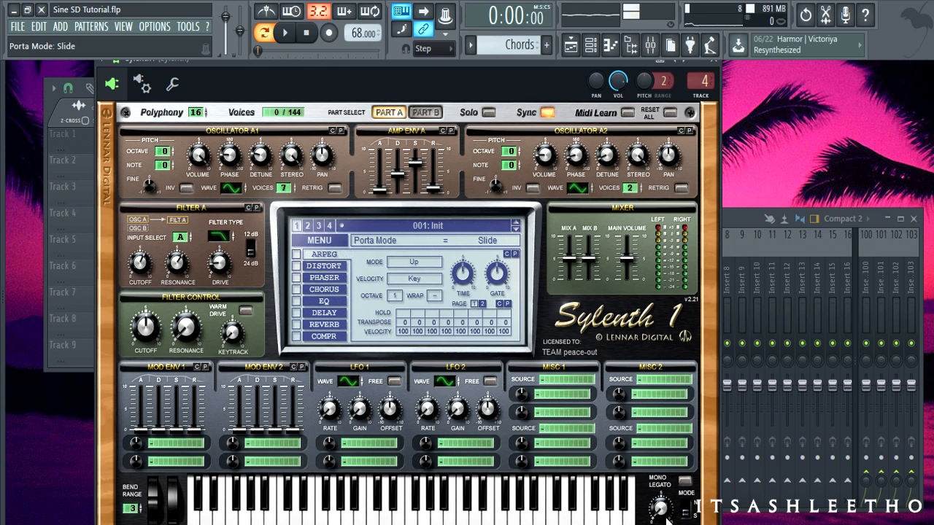
drag(665, 518, 661, 428)
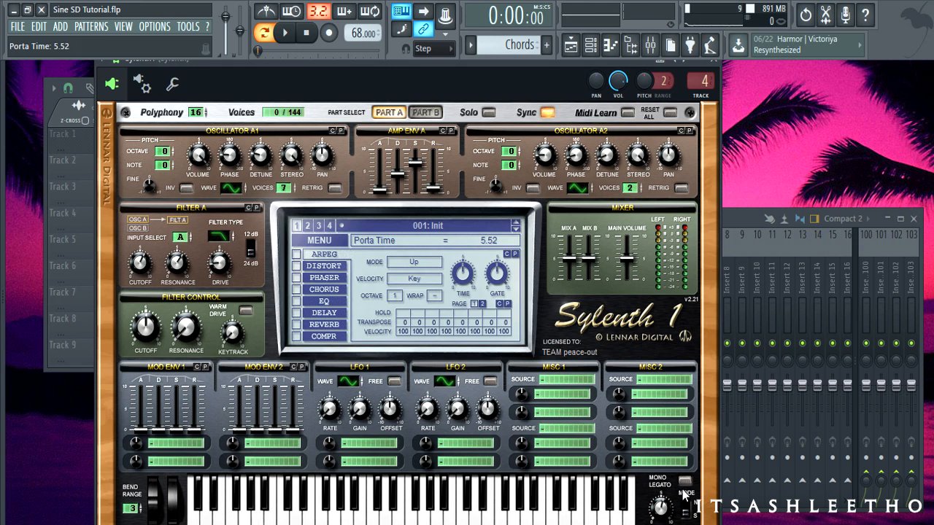
Raise Sylenth1's main volume to 6.15 during playback and replay the chords from the start.
click(289, 33)
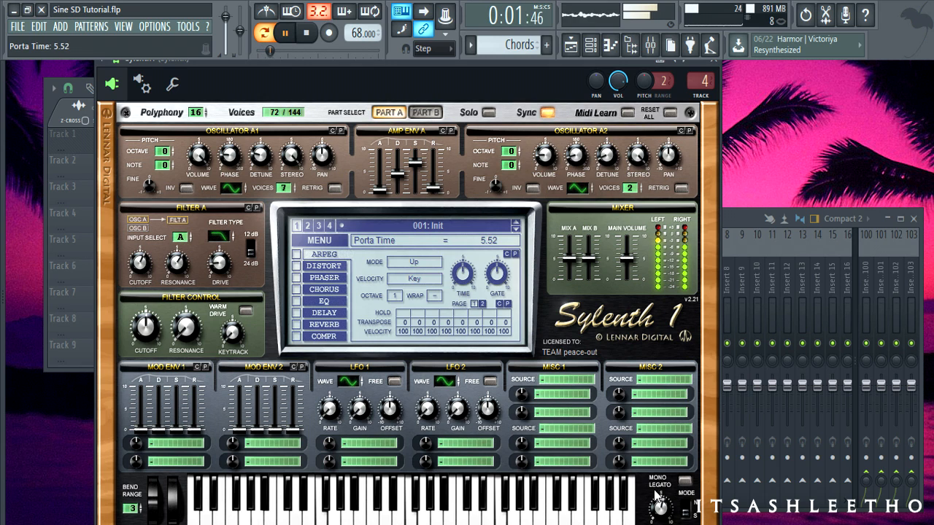
mouse_move(544, 160)
mouse_down()
mouse_move(540, 175)
mouse_move(543, 156)
mouse_up()
drag(633, 260, 627, 255)
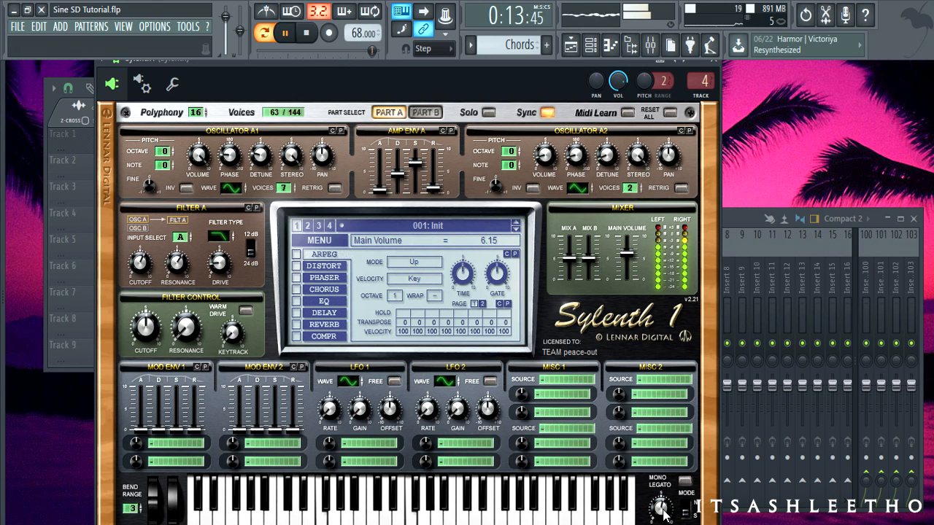
click(306, 33)
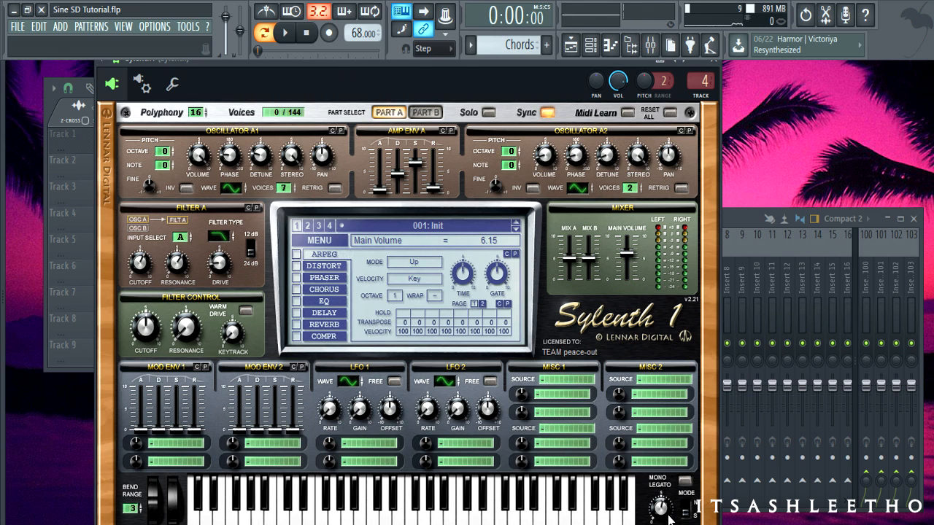
click(287, 34)
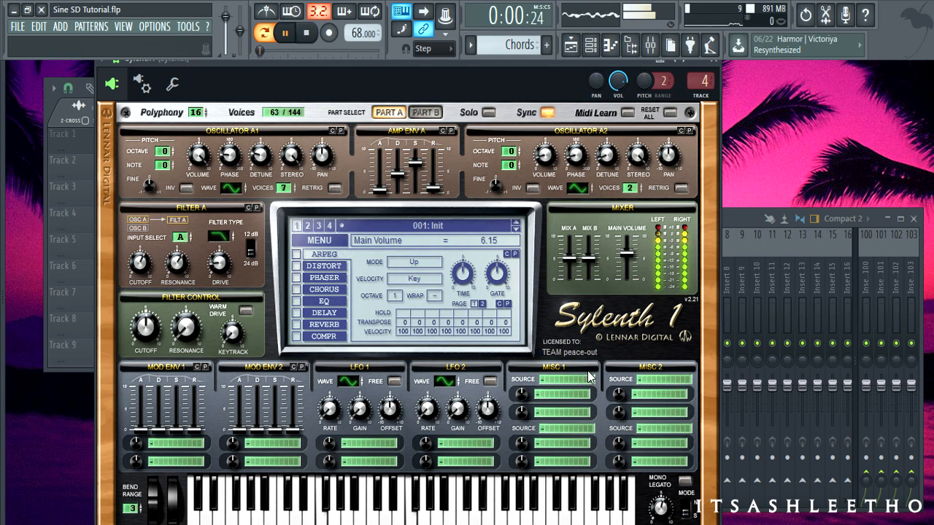
Raise the portamento time to 6.00 and set the pitch bend range to 5, auditioning the chords, and stop playback.
mouse_move(660, 510)
mouse_down()
mouse_move(666, 482)
mouse_move(664, 524)
mouse_move(664, 518)
mouse_up()
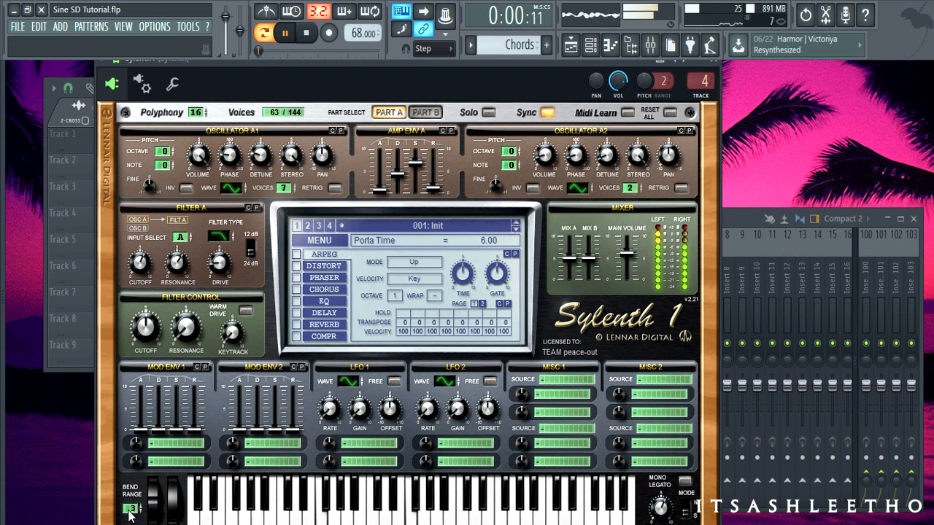
mouse_move(133, 516)
mouse_down()
mouse_move(129, 493)
mouse_move(131, 500)
mouse_up()
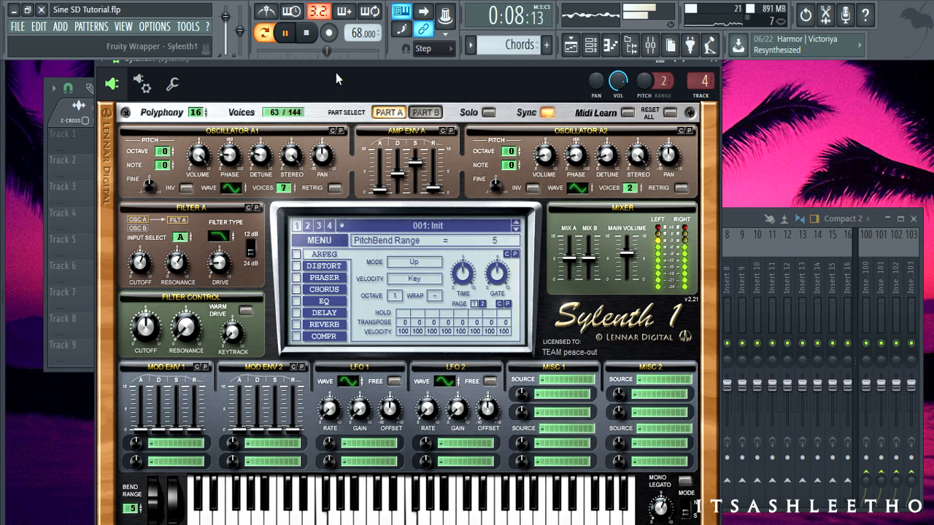
click(310, 37)
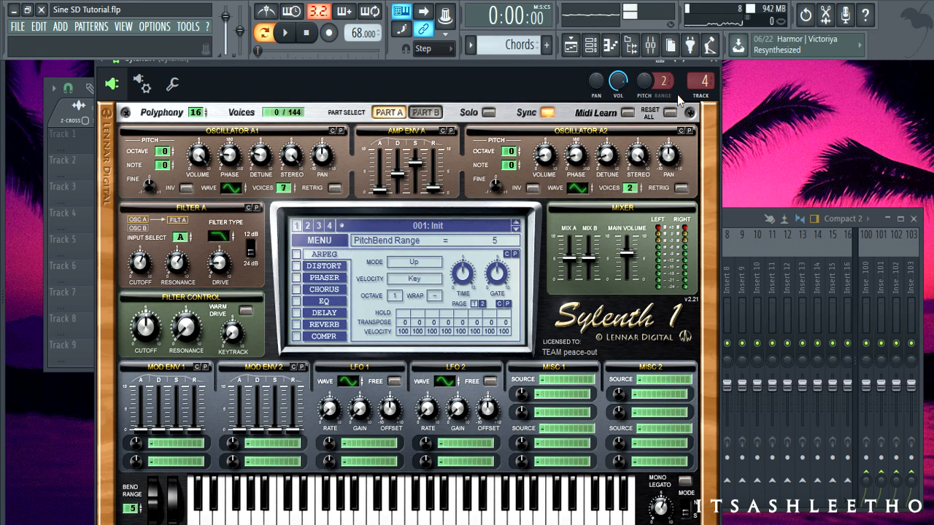
Enable the Chords track in the playlist, switch to song mode and play the full arrangement with the vinyl and drum loop.
click(571, 44)
click(113, 147)
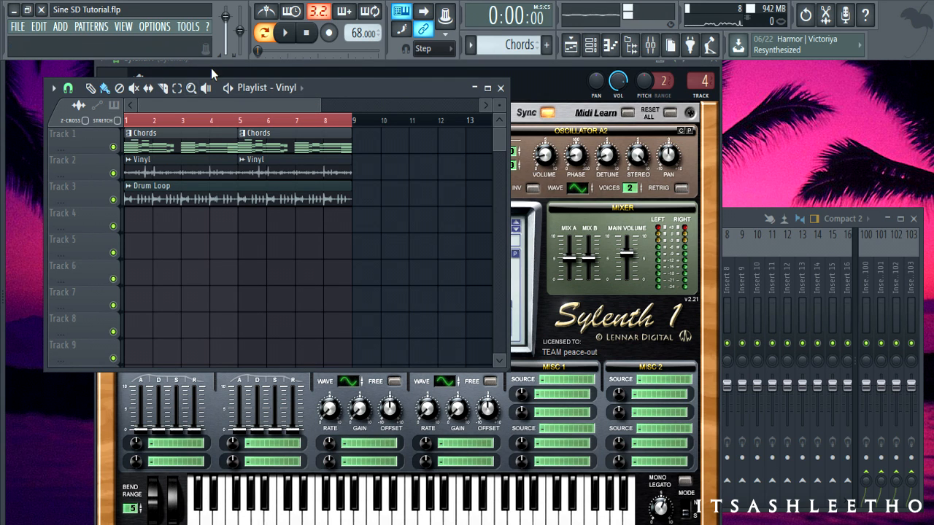
click(264, 32)
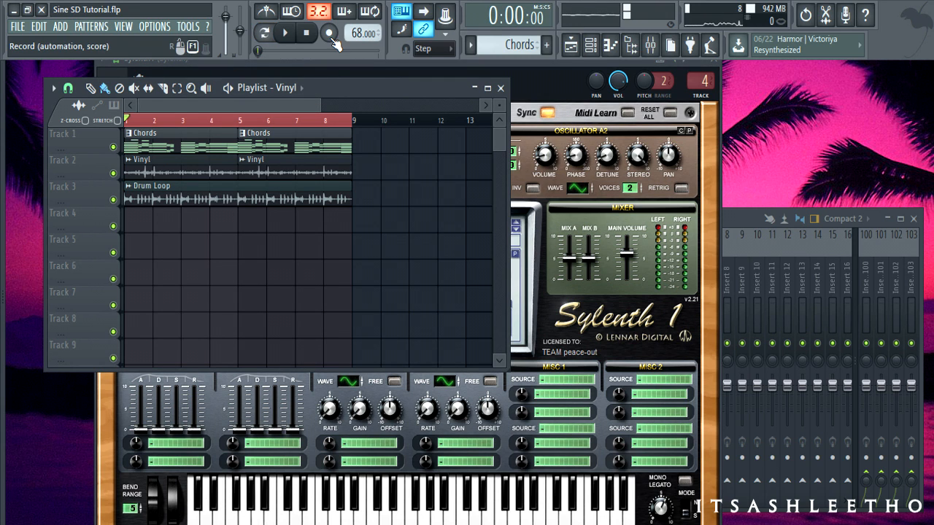
click(284, 32)
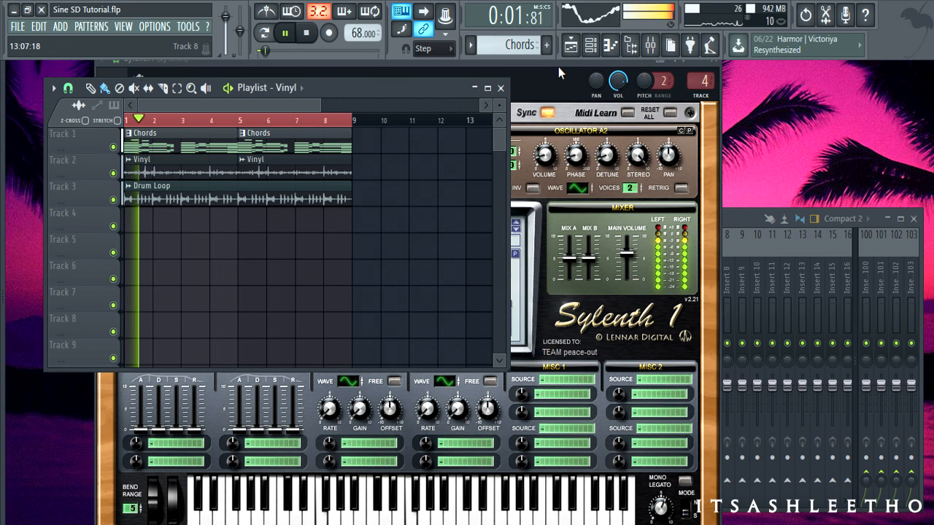
Lower the Sylenth track's mixer volume slightly while the song plays.
click(630, 288)
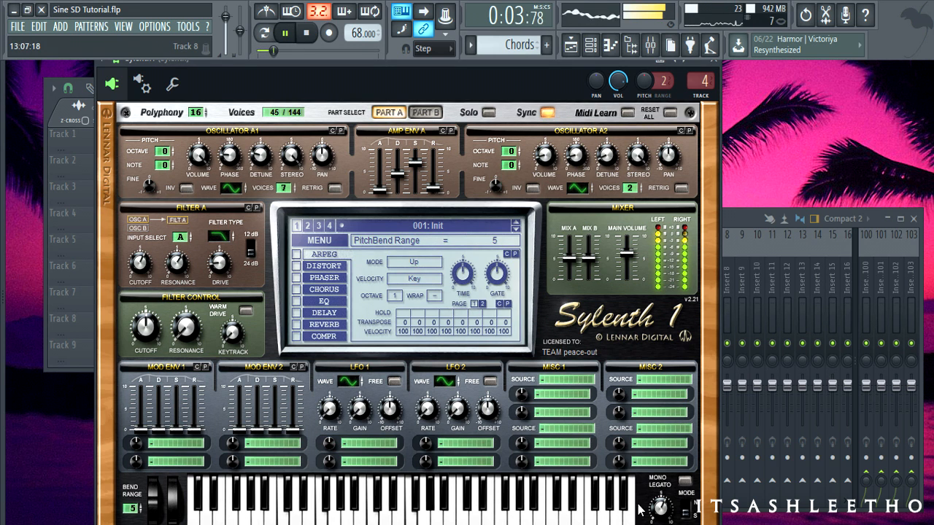
click(762, 230)
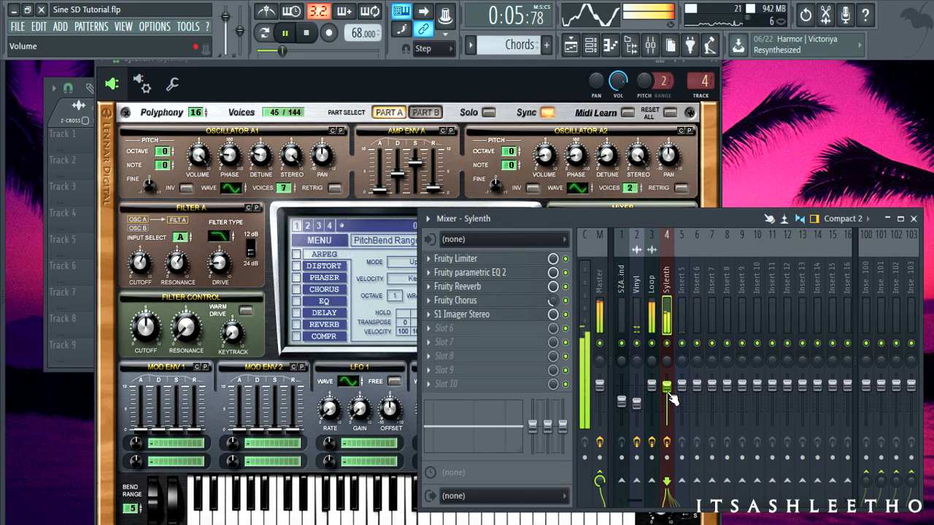
mouse_move(668, 387)
mouse_down()
mouse_move(670, 401)
mouse_move(669, 393)
mouse_up()
In the Sylenth track's Fruity parametric EQ 2, lower the low-cut frequency and raise band 4 slightly during playback, and stop the song.
click(474, 272)
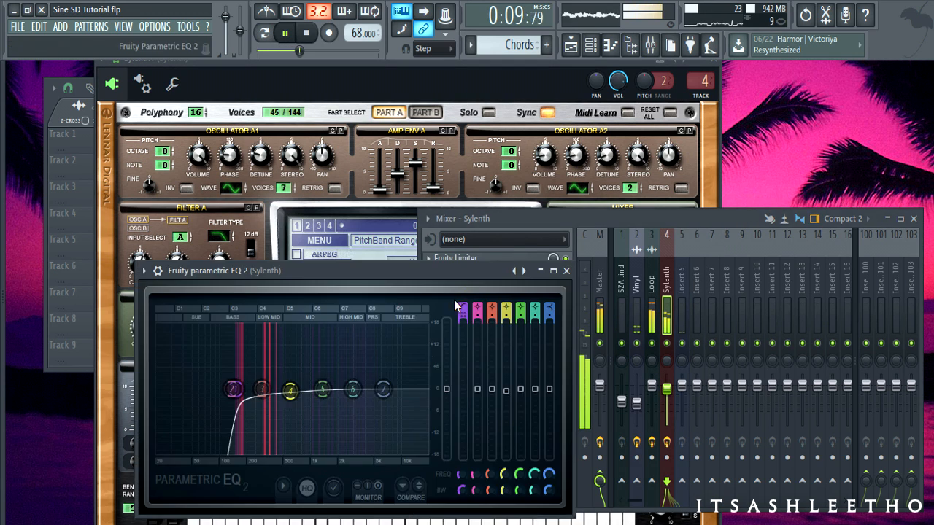
drag(462, 475, 462, 471)
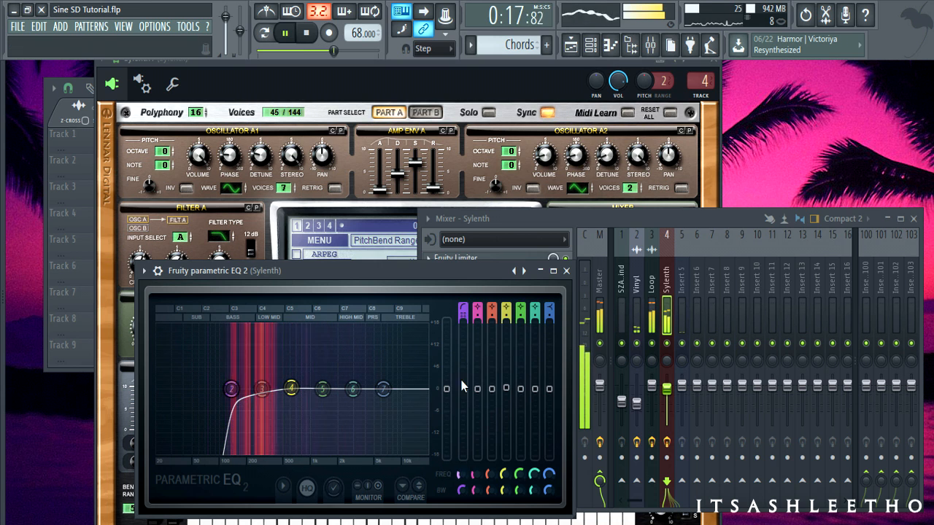
click(516, 66)
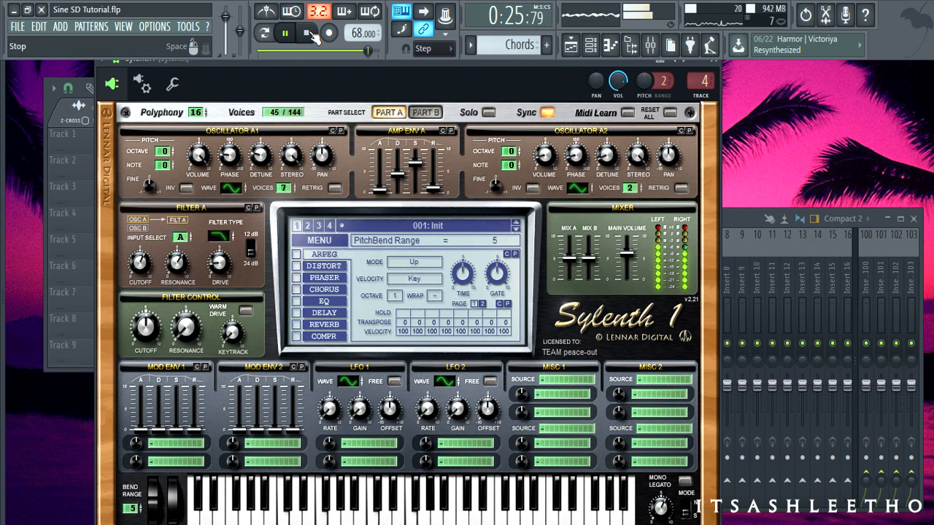
click(310, 33)
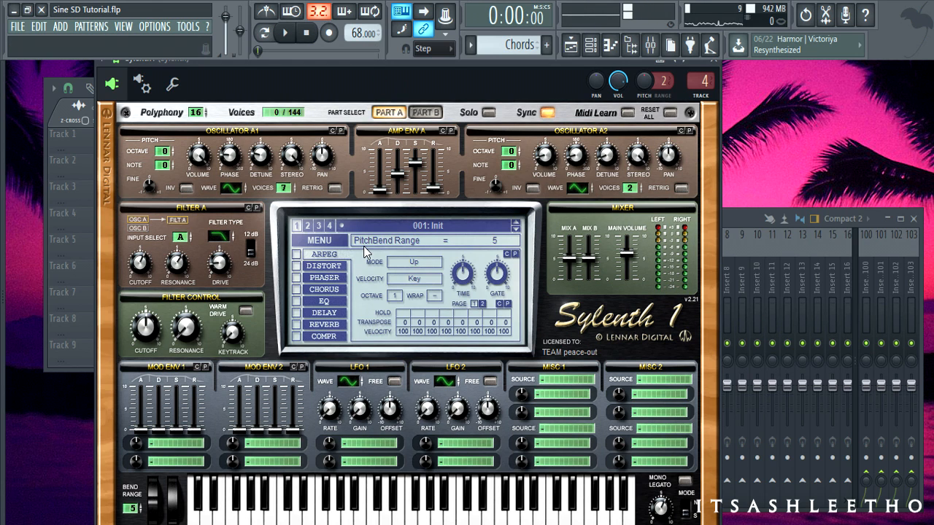
Try Sylenth1's built-in chorus on the chord pattern, check the Sylenth track's mixer effects, and turn the chorus back off.
click(295, 290)
click(332, 290)
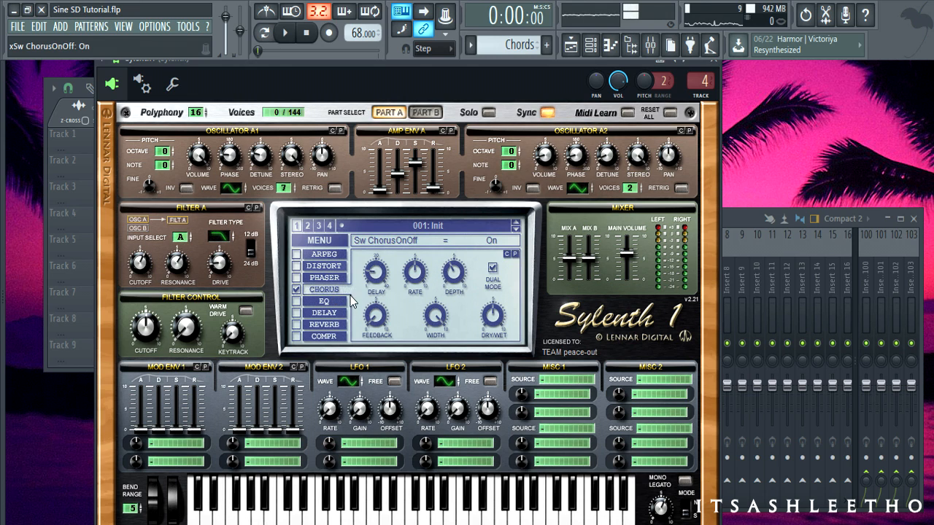
click(285, 33)
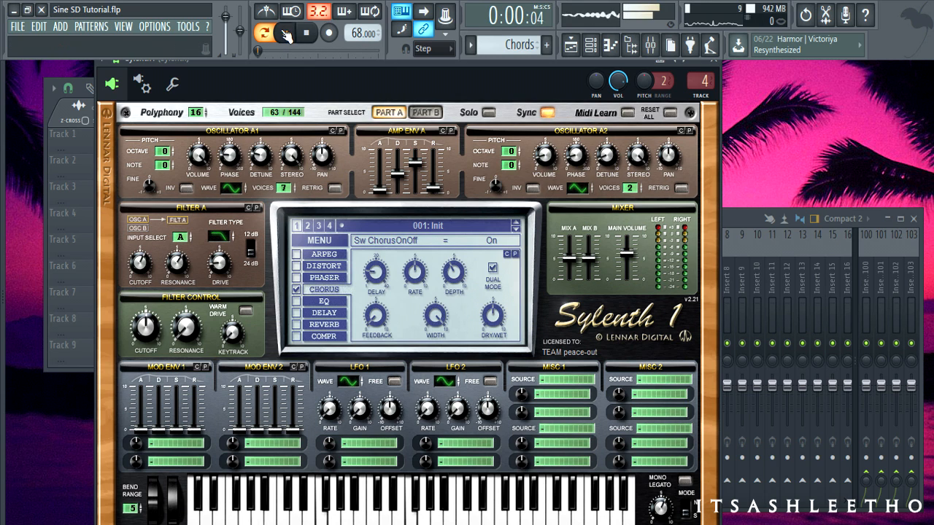
click(306, 33)
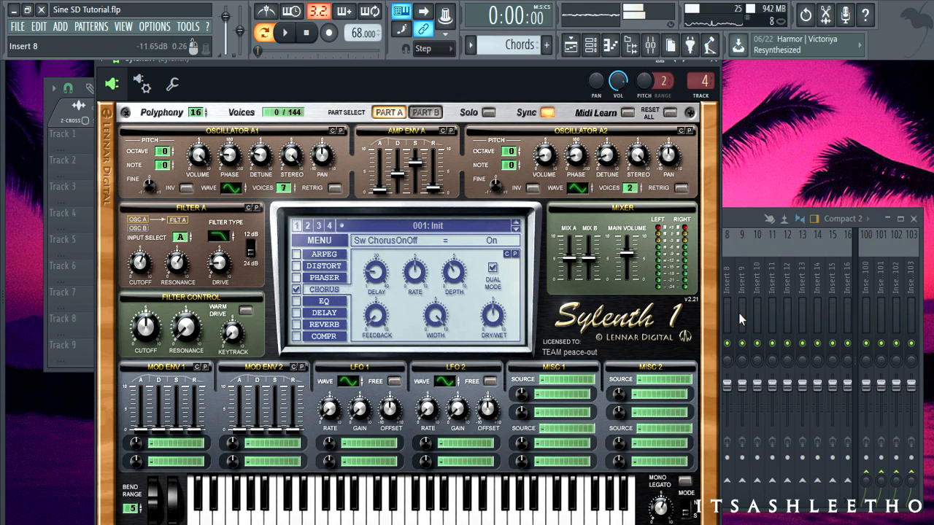
click(738, 217)
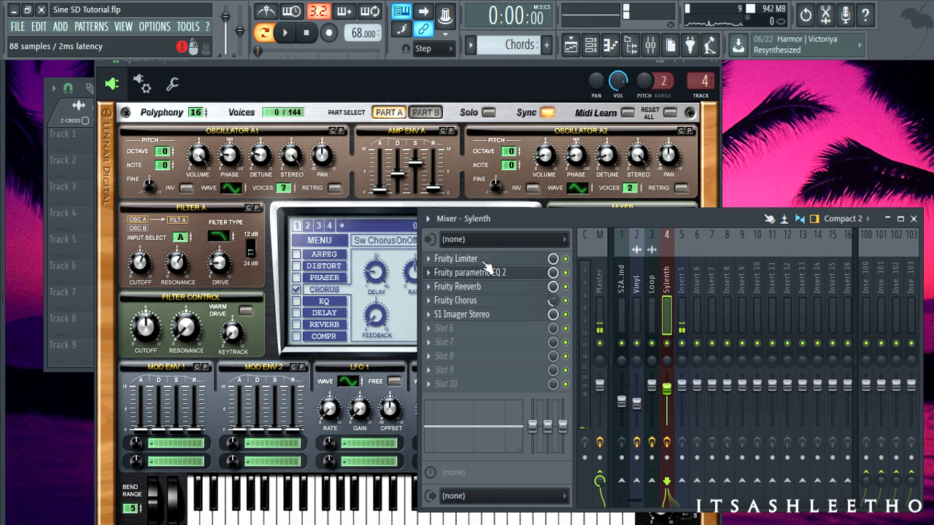
click(448, 81)
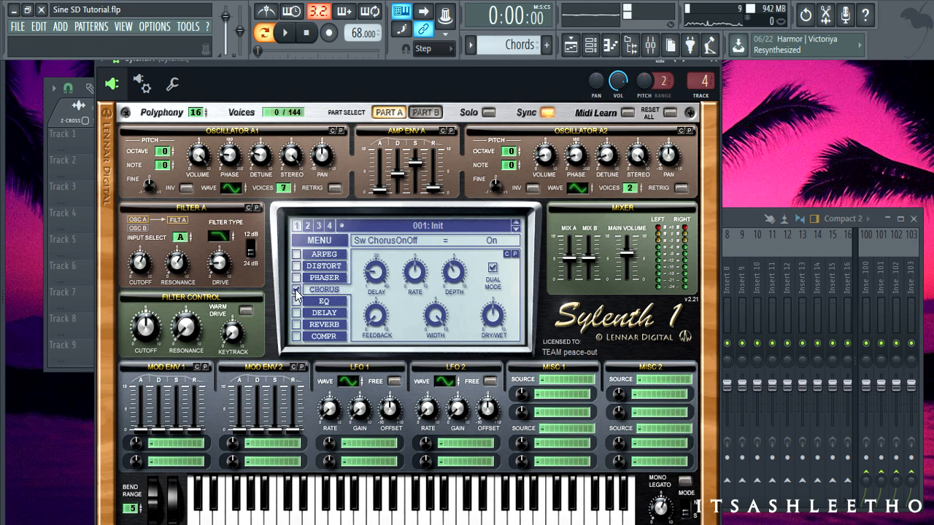
click(296, 291)
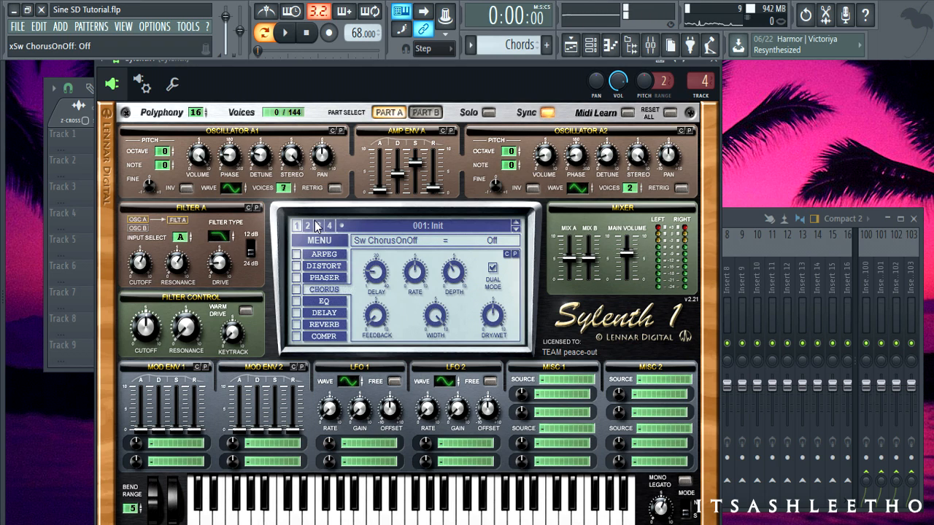
click(571, 45)
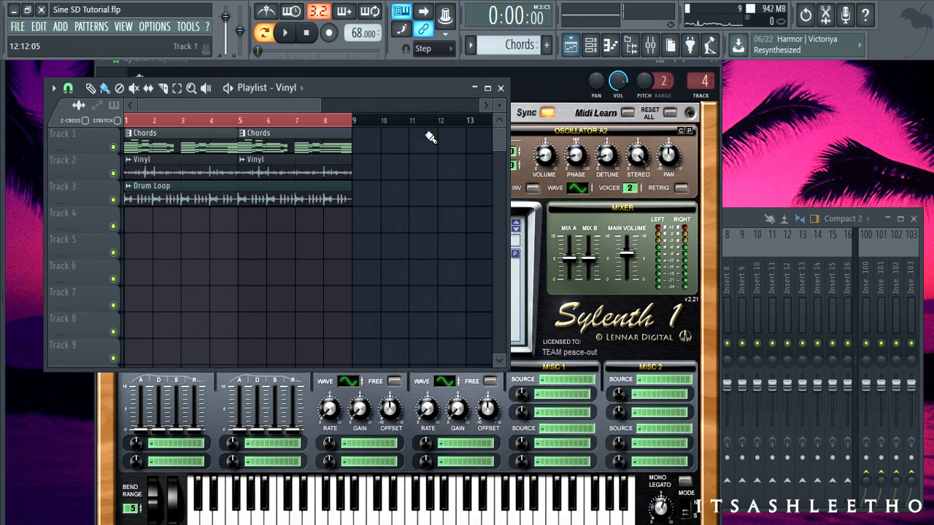
drag(329, 111, 413, 111)
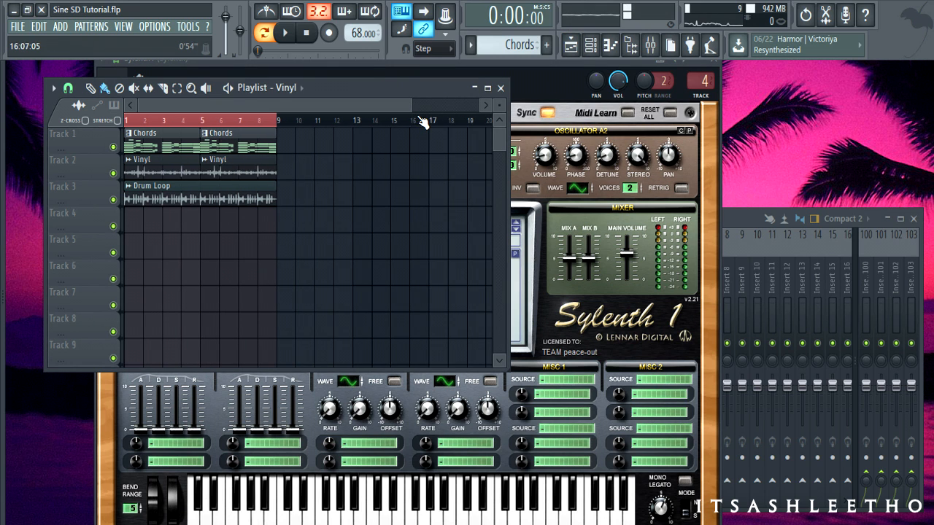
click(548, 63)
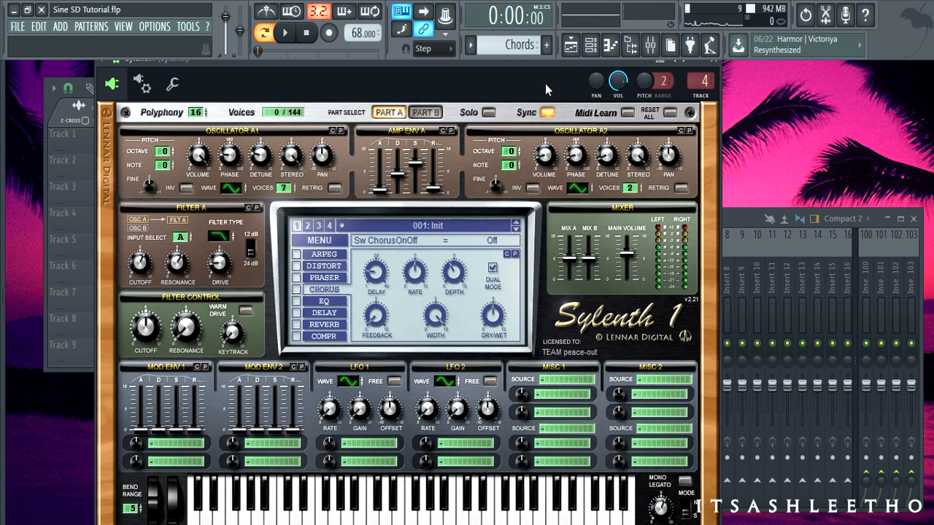